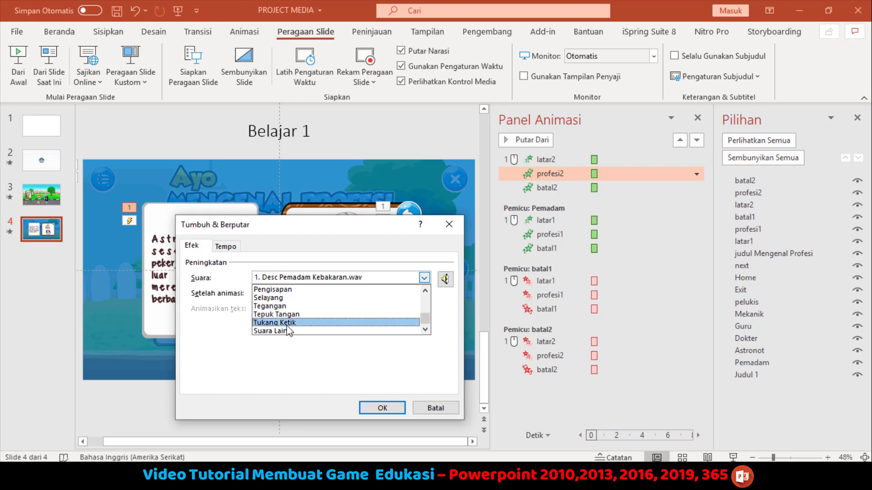
- Assign the audio file 2. Desc Astronot as the sound of profesi2's Tumbuh & Berputar entrance animation
click(301, 330)
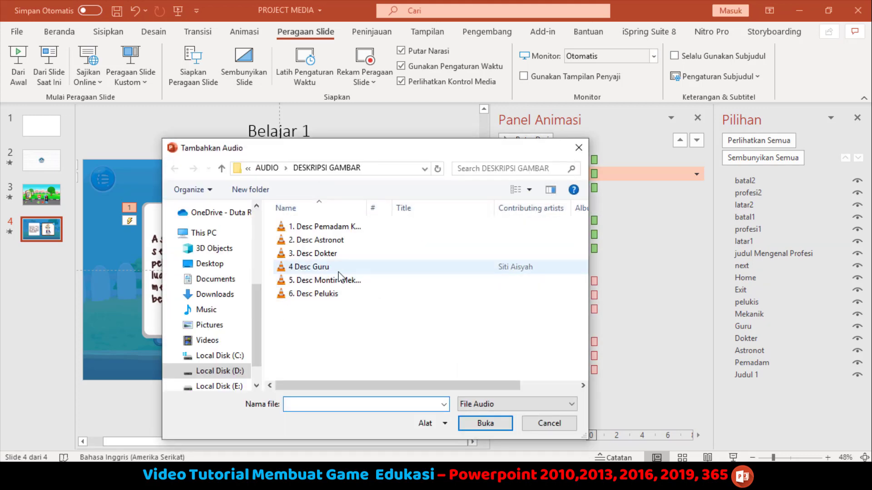
click(328, 241)
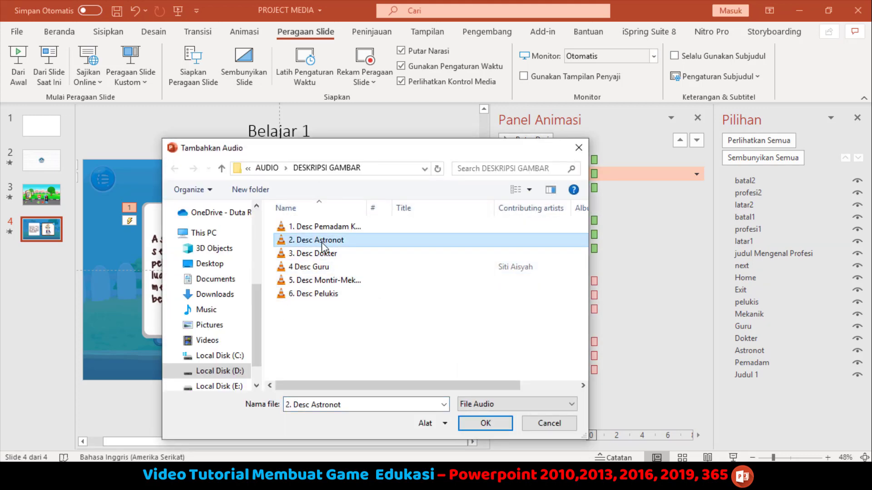
click(484, 423)
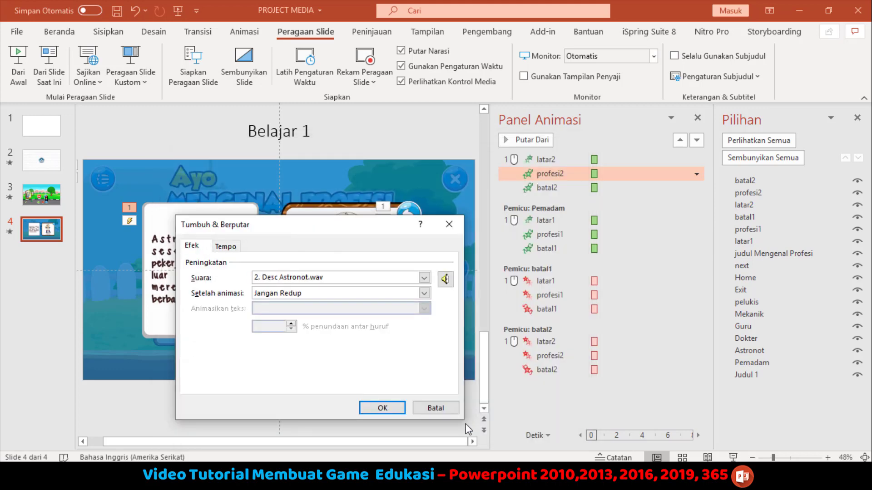
click(381, 407)
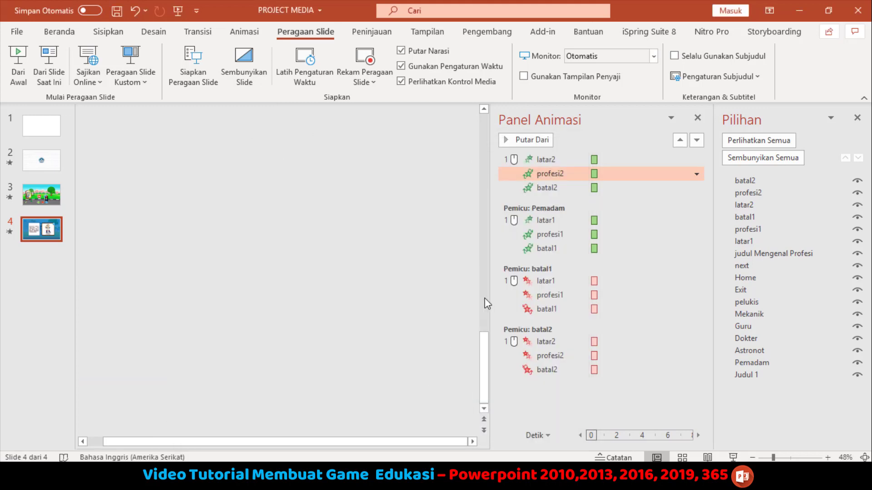
- Preview the slide show, testing the Astronot card and the popup's return button, and exit the show
click(529, 141)
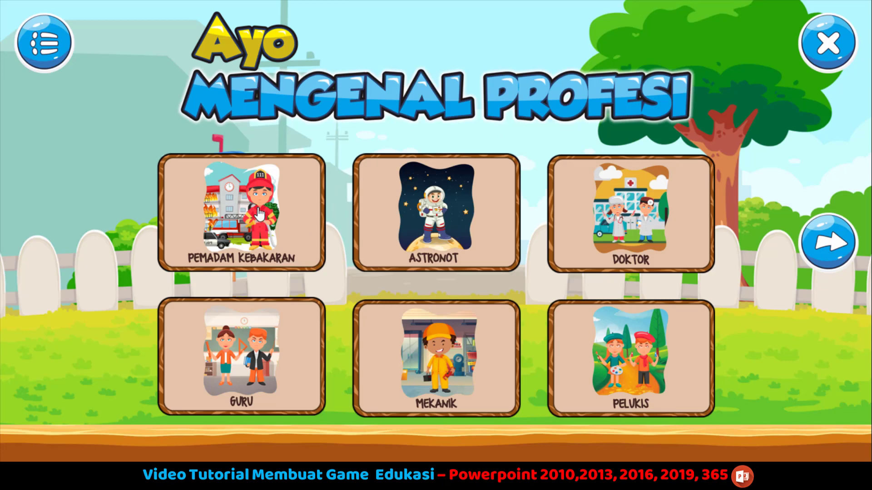
click(420, 214)
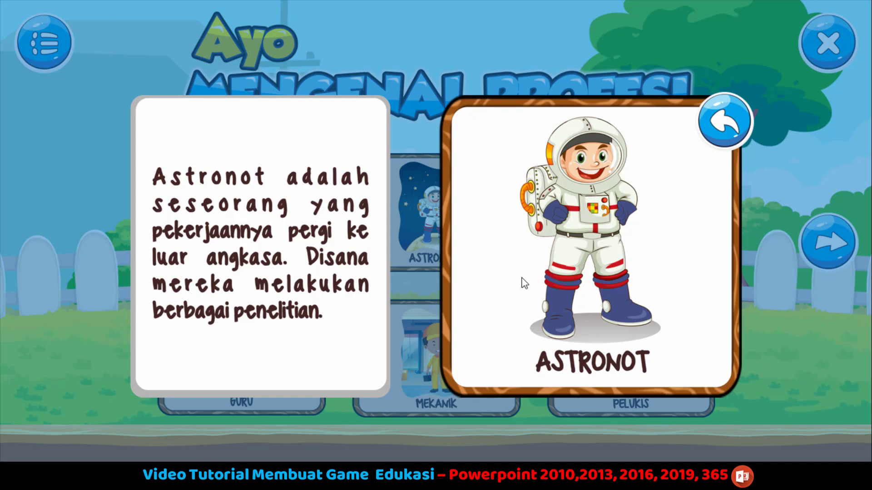
click(724, 123)
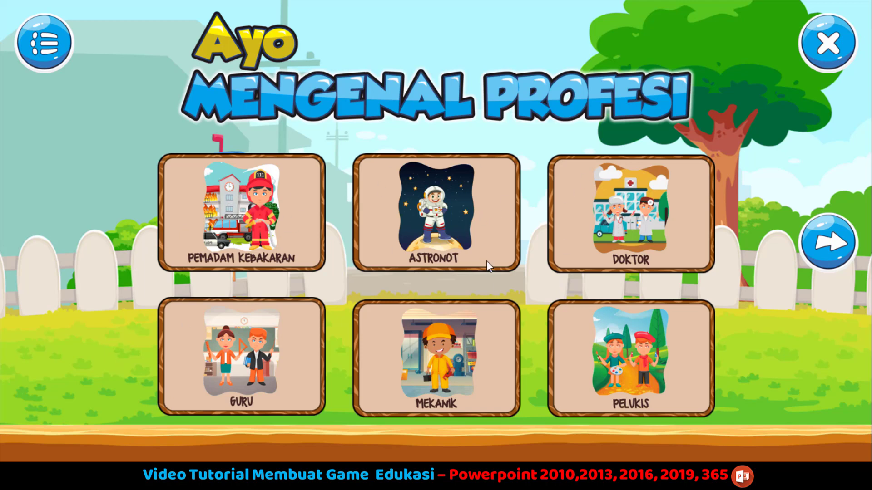
click(438, 233)
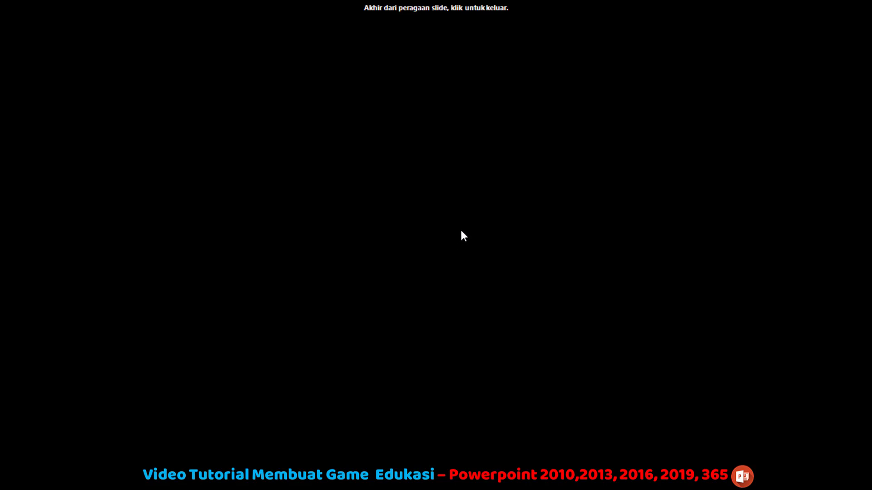
click(499, 223)
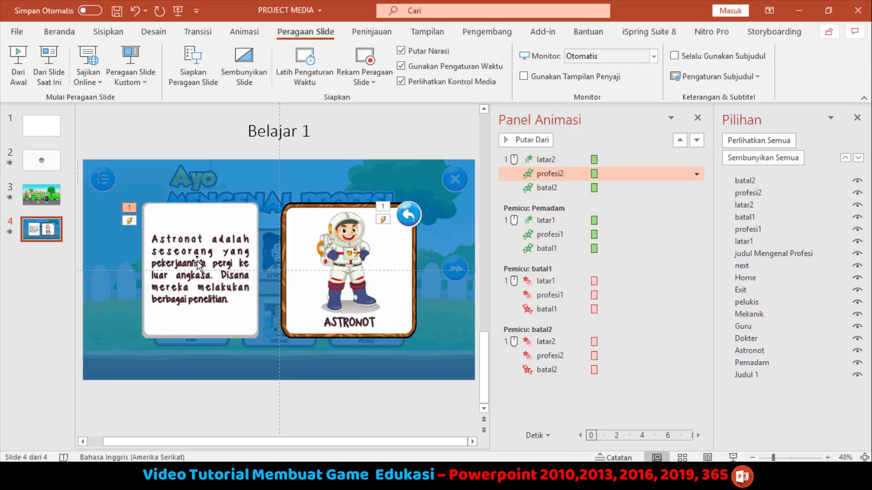
- Temporarily hide the popup layers and the title to identify the astronaut card's object name, and show all objects again
click(857, 181)
click(858, 193)
click(857, 204)
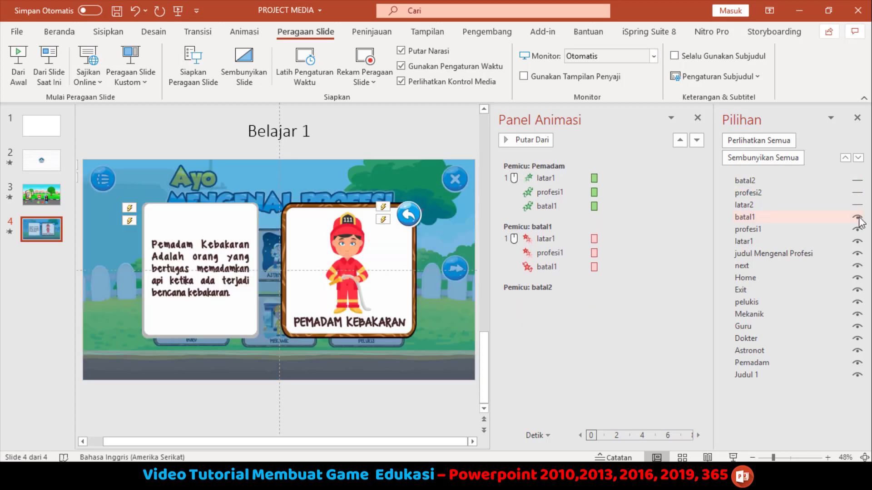
click(858, 217)
click(857, 229)
click(857, 254)
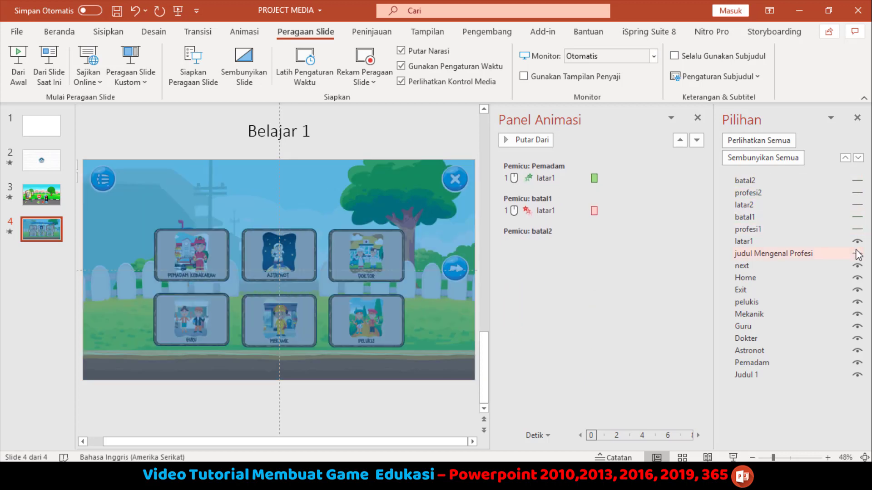
click(857, 241)
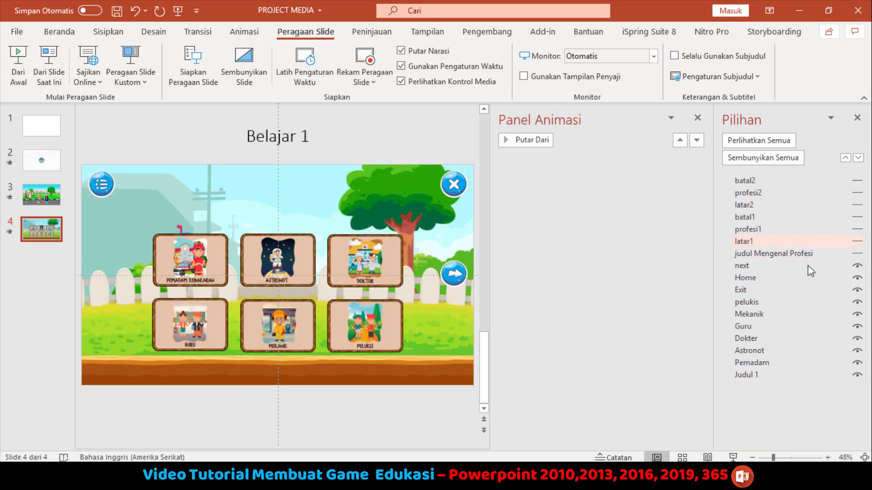
click(287, 258)
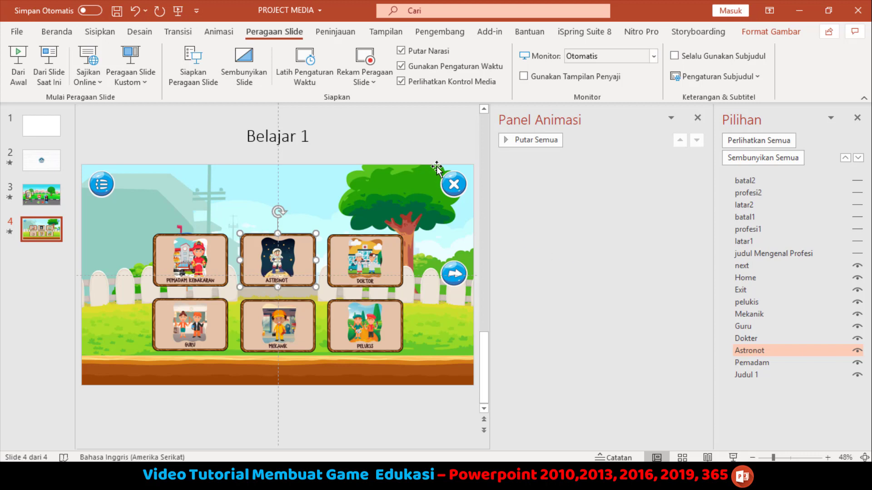
click(764, 144)
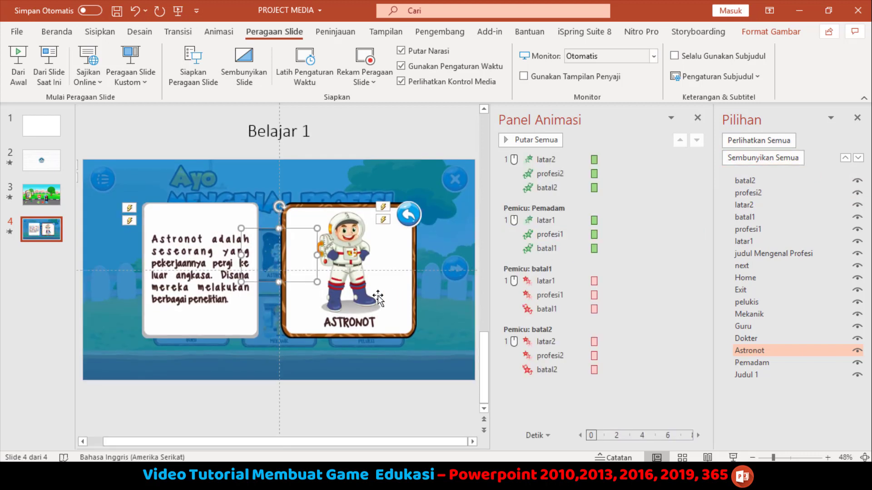
- Set the entrance animations of latar2, profesi2 and batal2 to be triggered by clicking the Astronot object
click(765, 180)
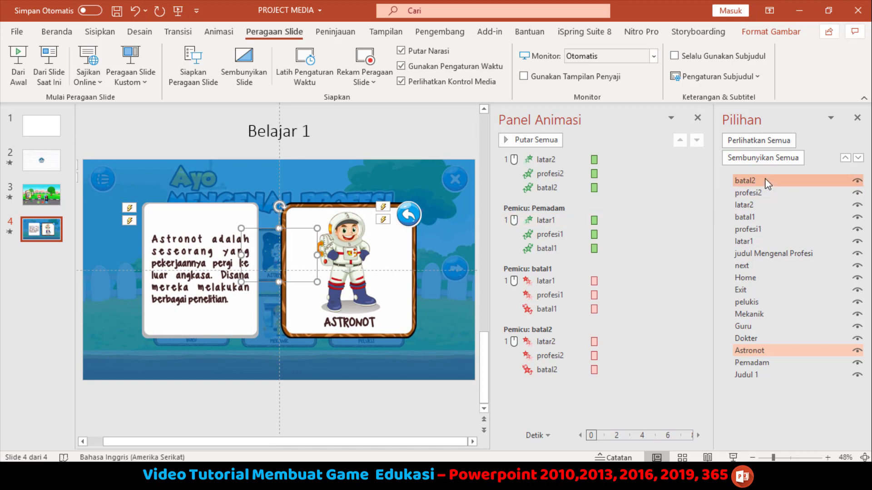
click(762, 205)
click(788, 181)
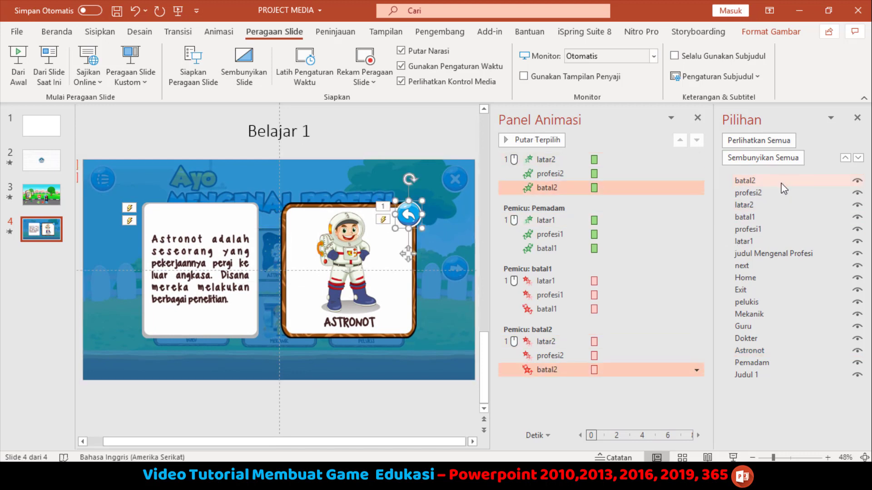
ctrl+click(756, 194)
ctrl+click(753, 205)
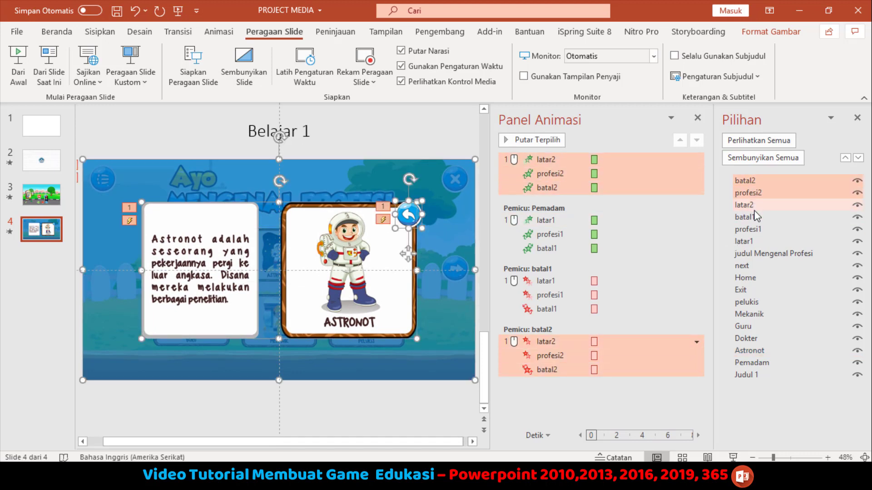
click(554, 188)
click(551, 159)
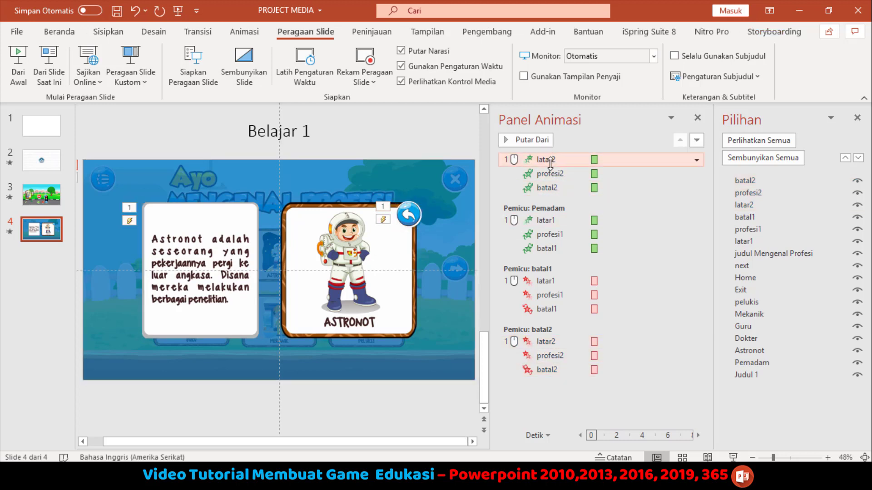
shift+click(551, 173)
shift+click(551, 188)
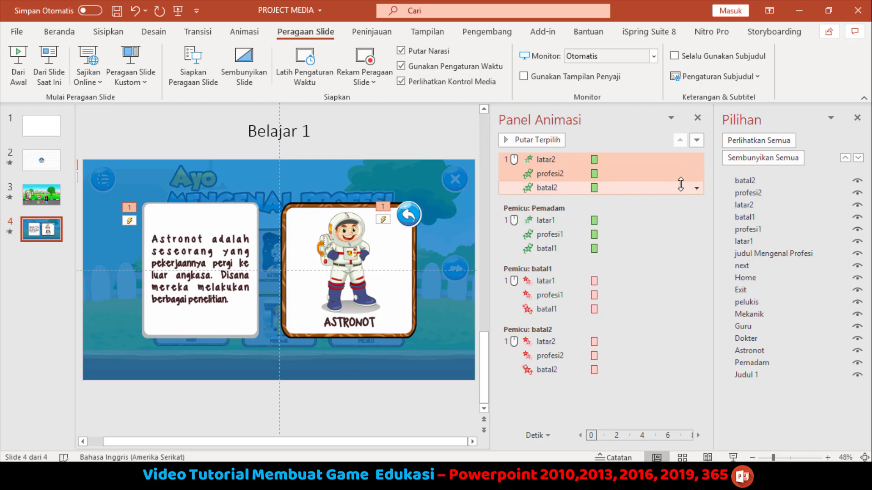
click(240, 37)
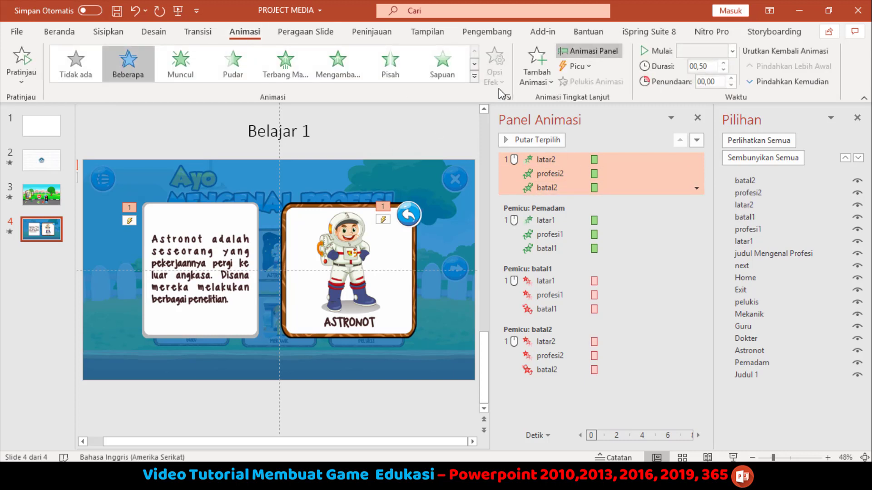
click(584, 72)
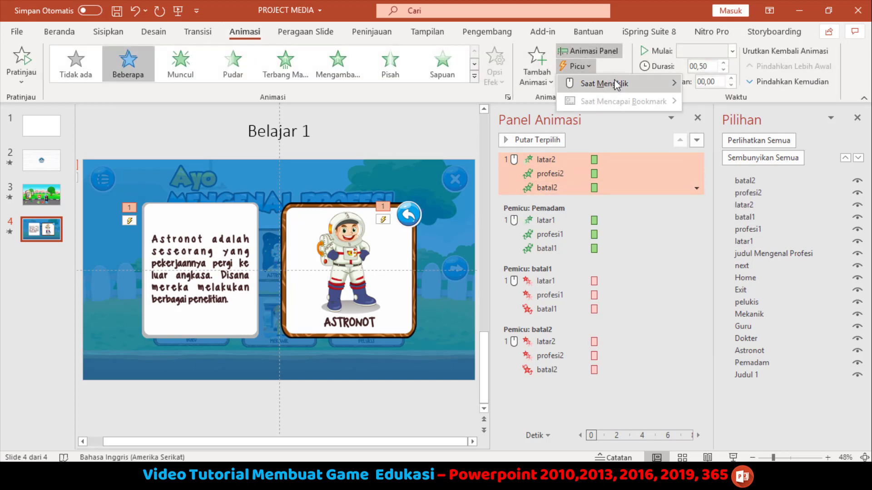
mouse_move(611, 84)
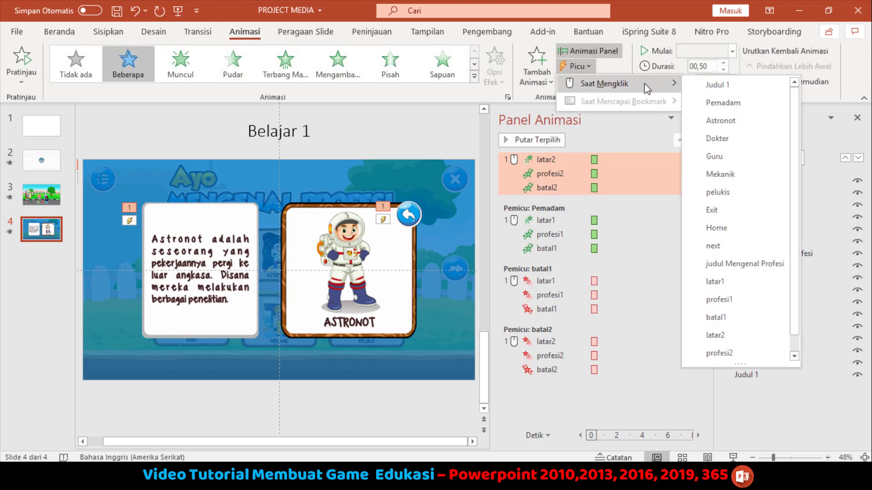
click(732, 121)
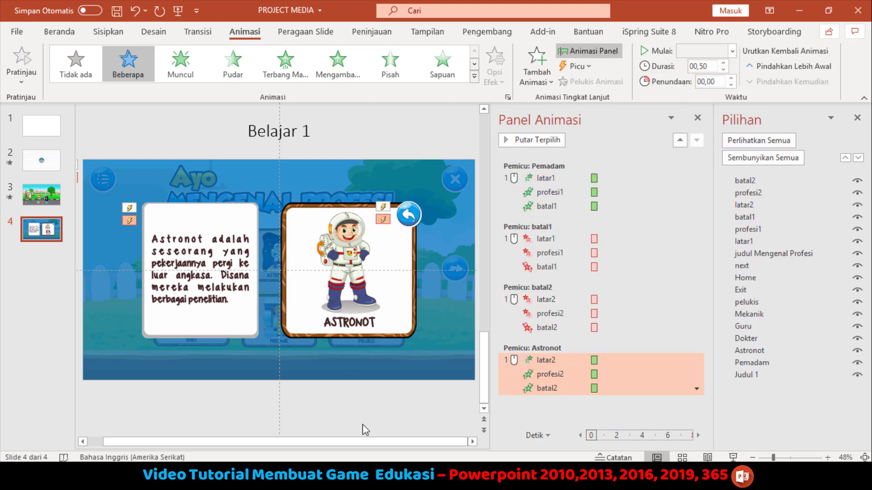
- Hide batal2, profesi2, latar2, batal1, profesi1 and latar1 on the slide
click(99, 398)
drag(96, 403, 179, 348)
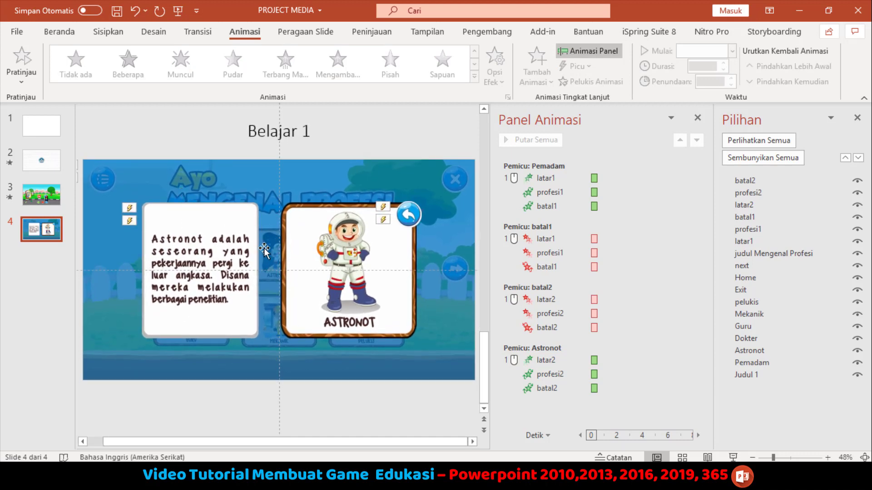
click(857, 181)
click(858, 193)
click(858, 205)
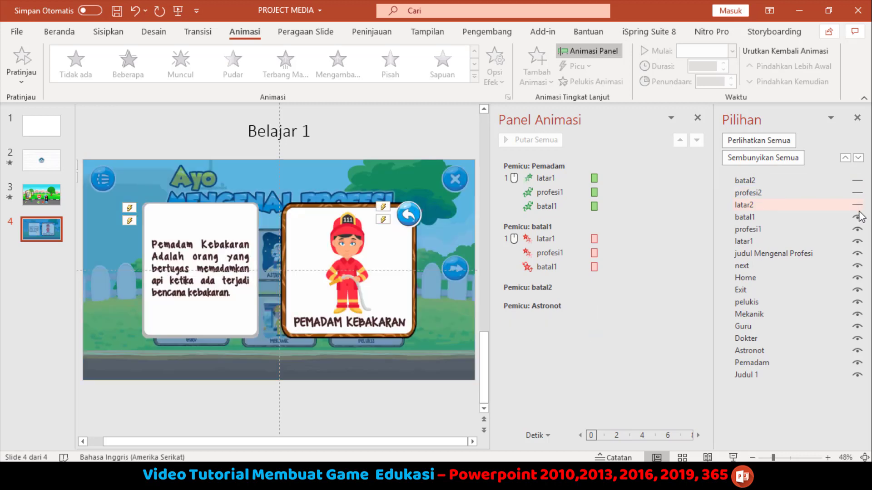
click(857, 217)
click(857, 230)
click(858, 241)
- Apply the Terbang Masuk entrance animation to all six profession cards together
click(191, 251)
click(346, 269)
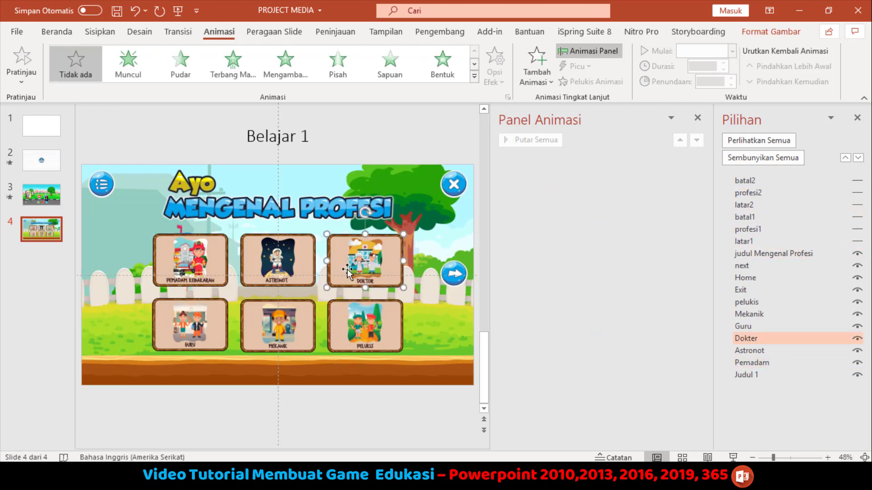
click(148, 413)
drag(116, 407, 432, 227)
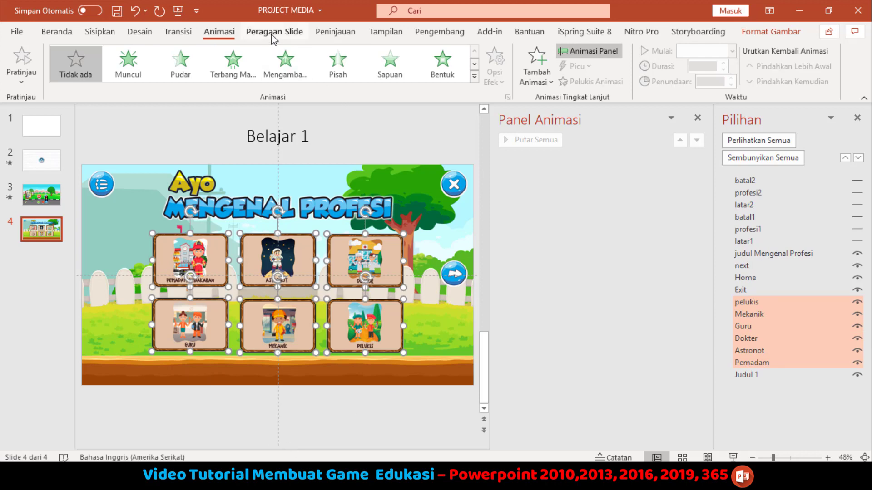
click(473, 77)
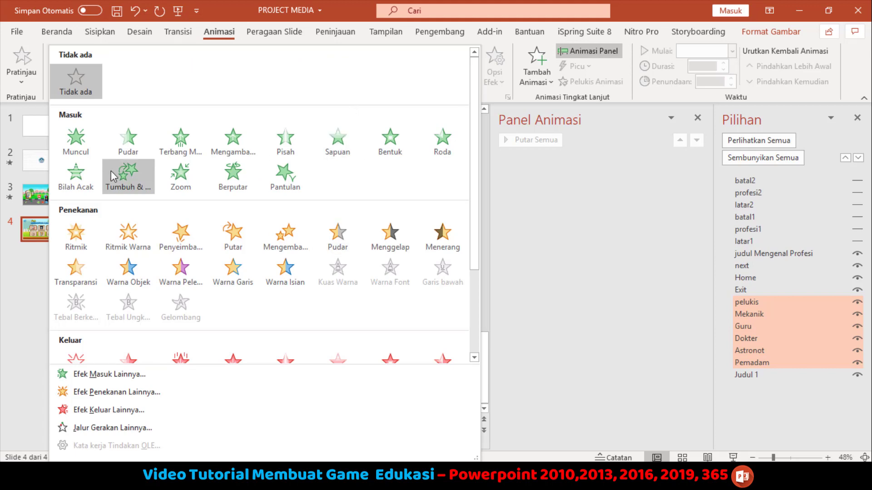
click(171, 141)
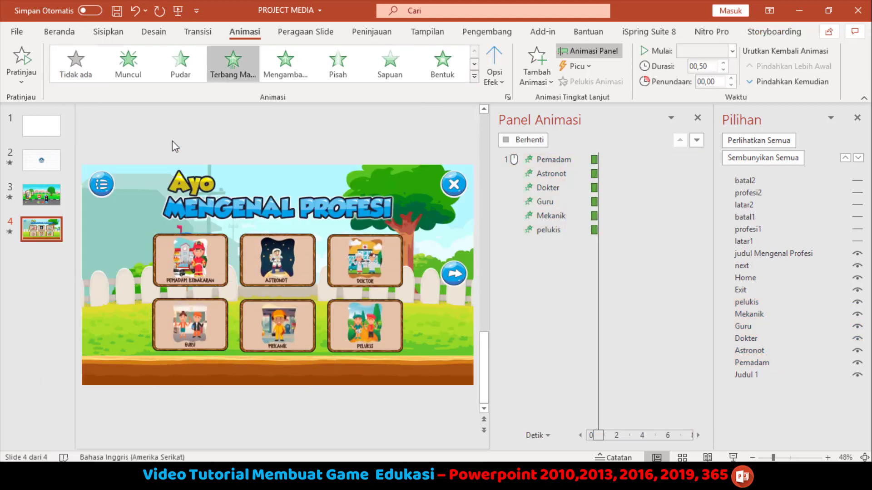
- Try the Mengambang, Pisah, Sapuan, Bentuk, Bilah Acak, Tumbuh & Berputar, Berputar and Pantulan entrance effects on all six profession cards
click(277, 60)
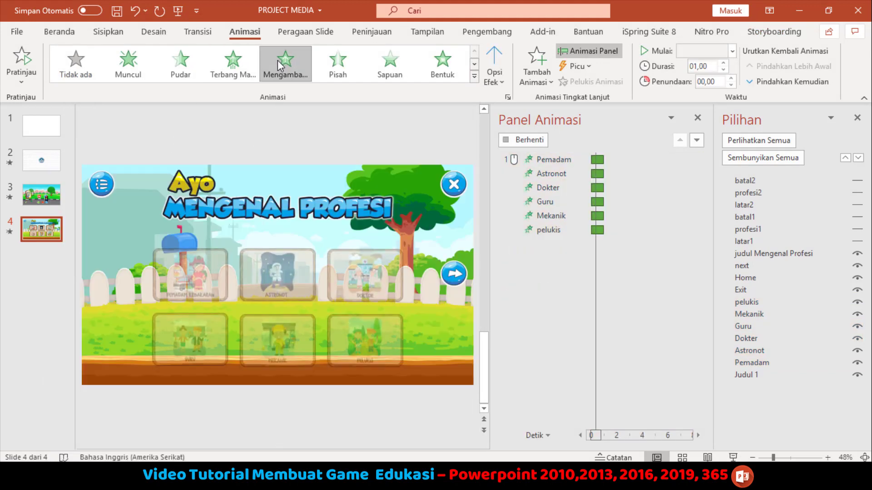
click(339, 59)
click(390, 62)
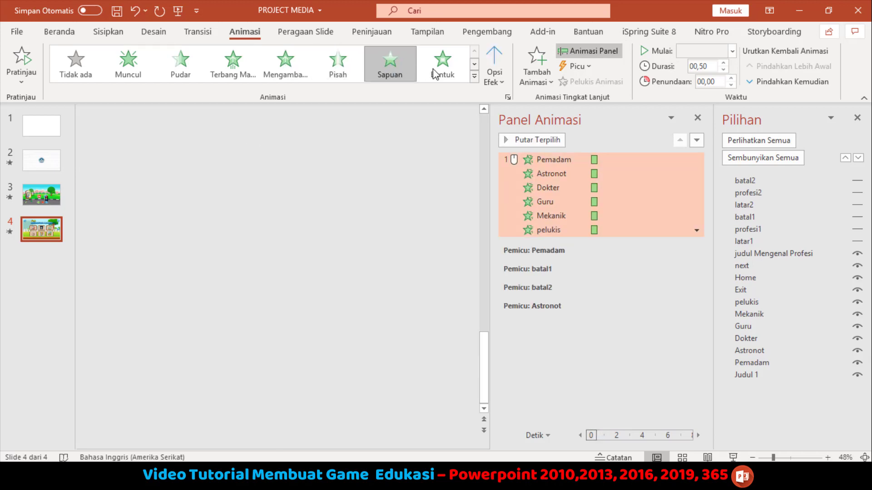
click(438, 72)
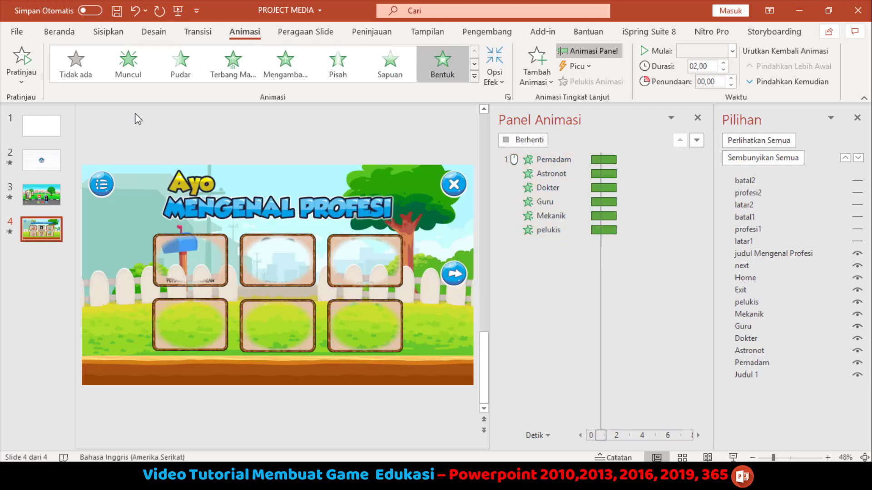
click(474, 76)
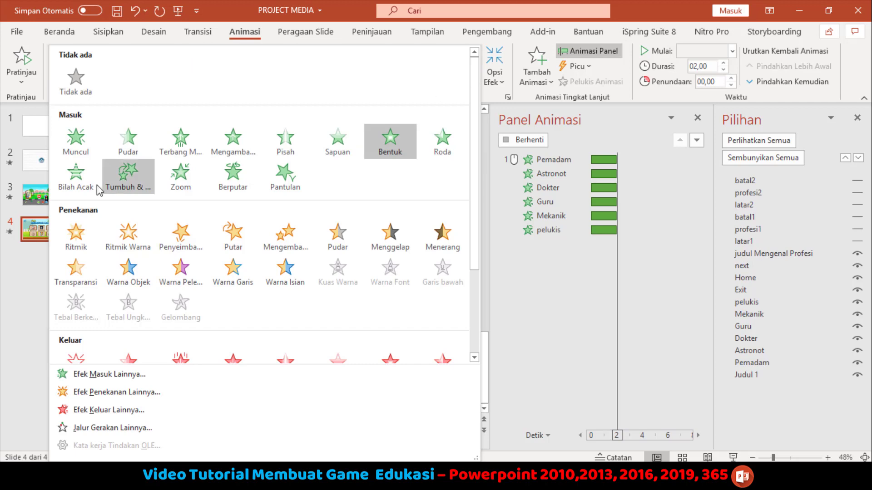
click(110, 180)
click(180, 68)
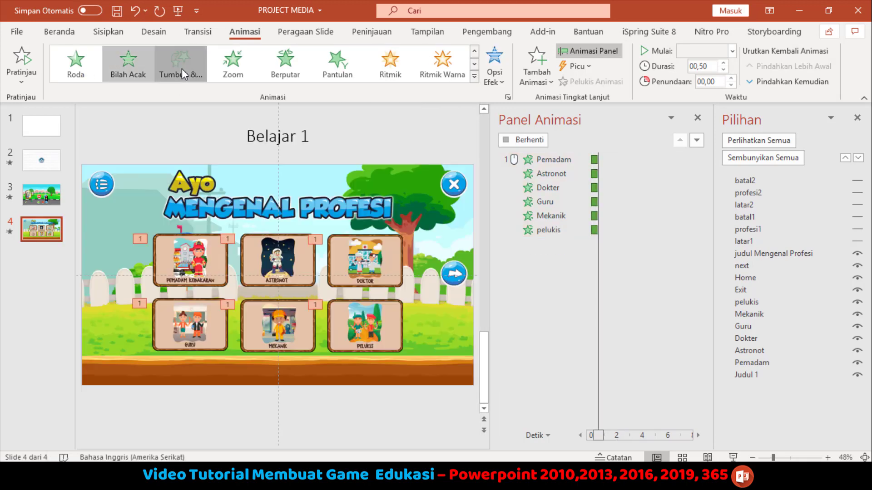
click(287, 64)
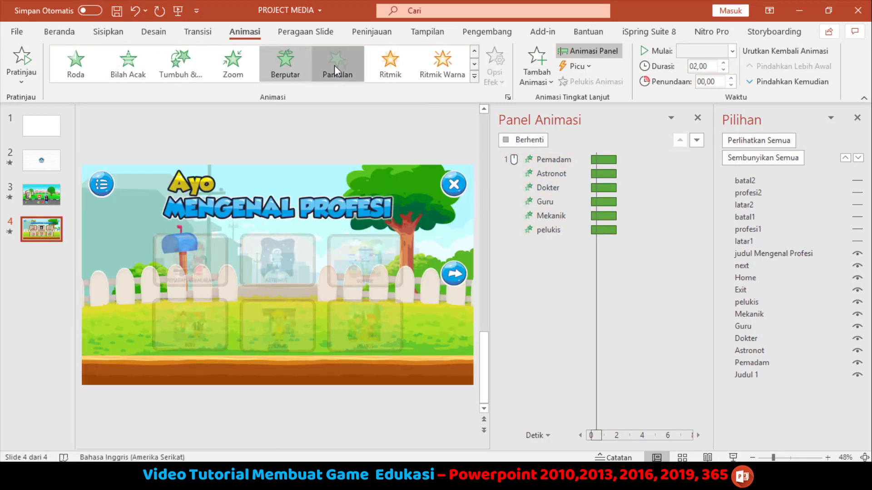
click(334, 65)
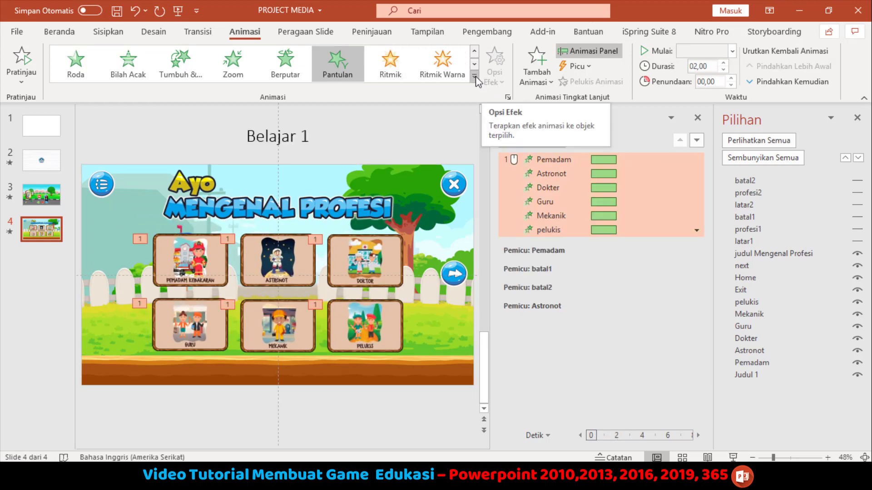
- Browse the additional entrance effects and preview Intip Masuk, Larut Muncul, Muncul, Pisah, Terbang Masuk and Roda on the six cards
click(475, 78)
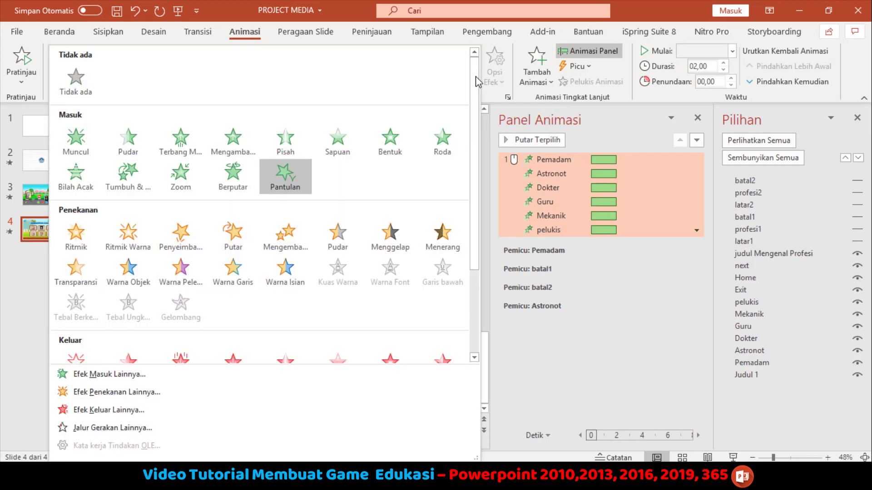
click(106, 375)
drag(404, 93, 612, 34)
click(573, 88)
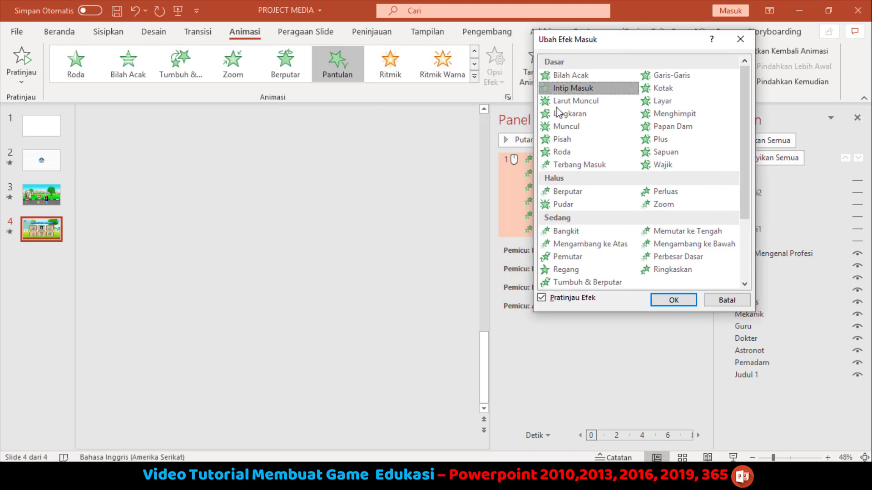
click(564, 101)
click(563, 127)
click(566, 139)
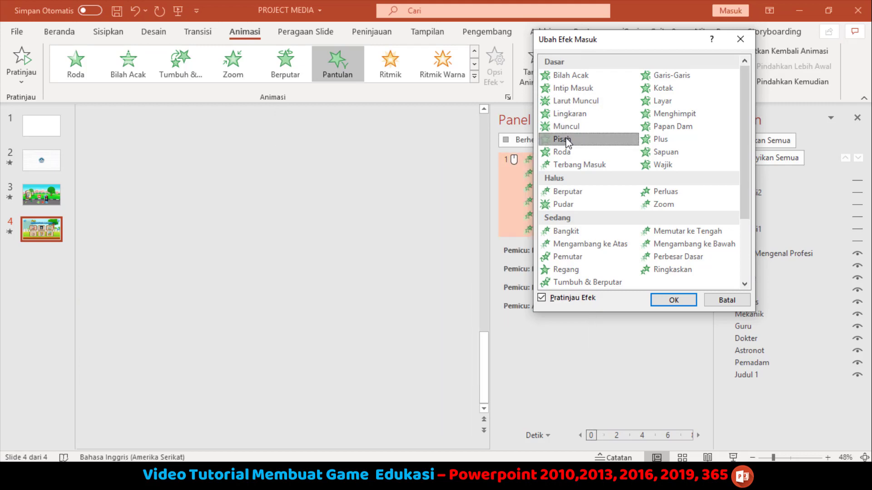
click(562, 162)
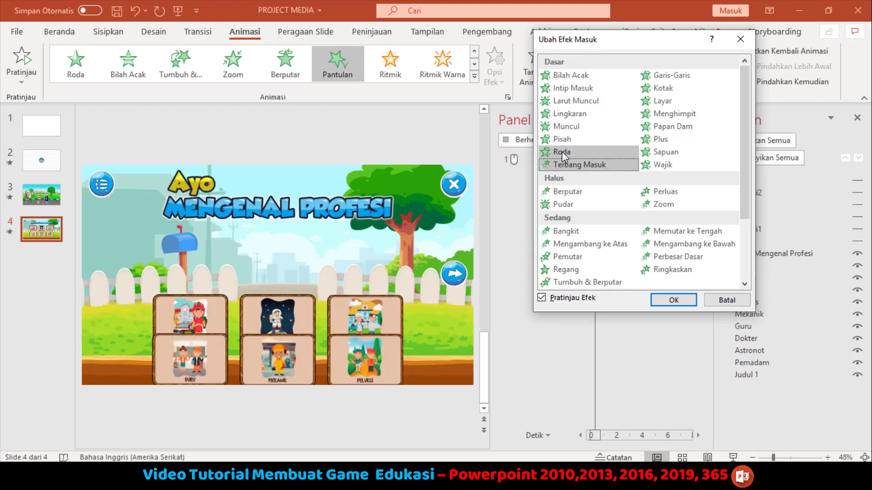
click(562, 151)
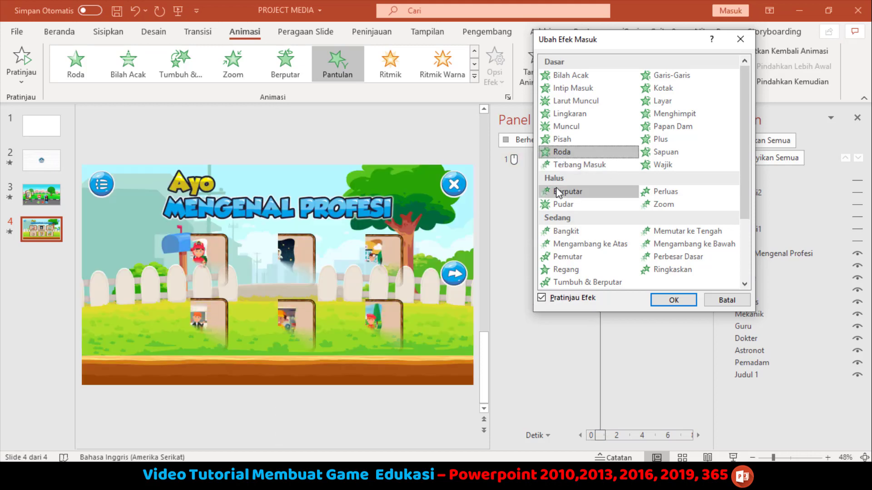
- Preview the Berputar, Pudar, Zoom and Perluas effects, and apply the Bangkit entrance effect to all six profession cards
click(560, 192)
click(568, 205)
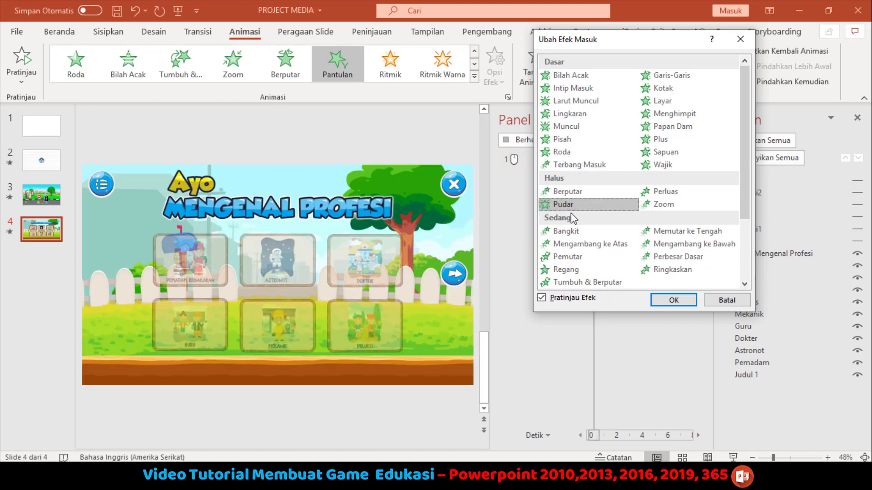
click(656, 206)
click(666, 193)
click(586, 231)
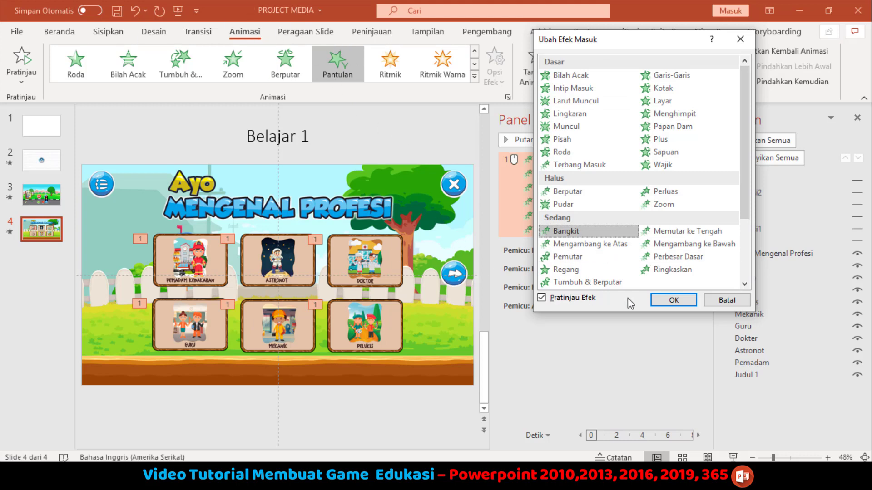
click(674, 301)
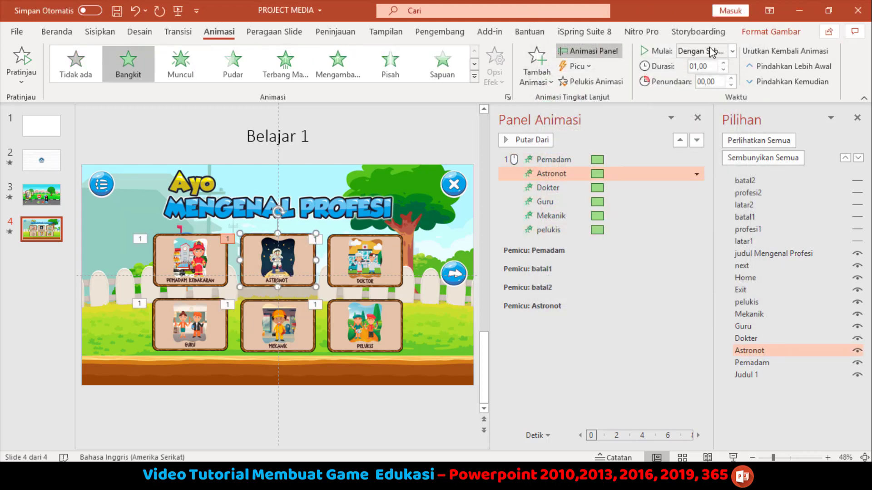
- Set the Astronot card's animation to start Setelah Sebelumnya and set the duration of all six cards' animations to 00,50
click(732, 51)
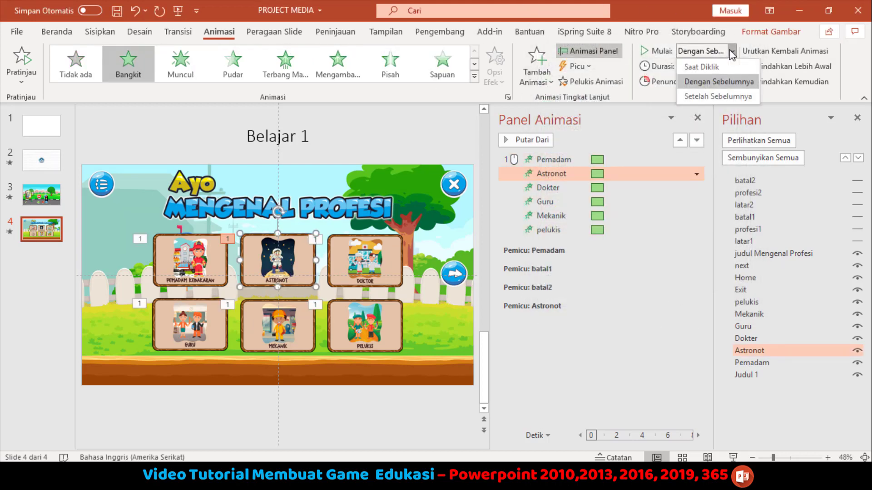
click(718, 92)
click(211, 275)
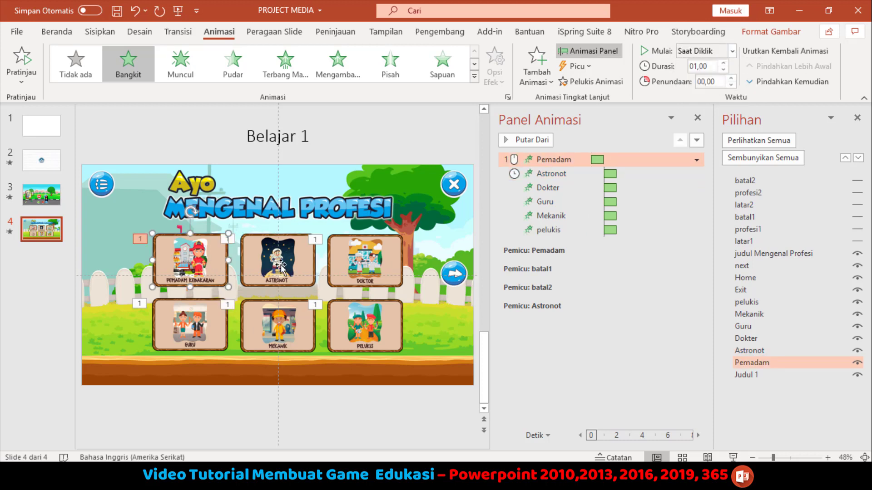
shift+click(277, 268)
shift+click(363, 266)
shift+click(359, 322)
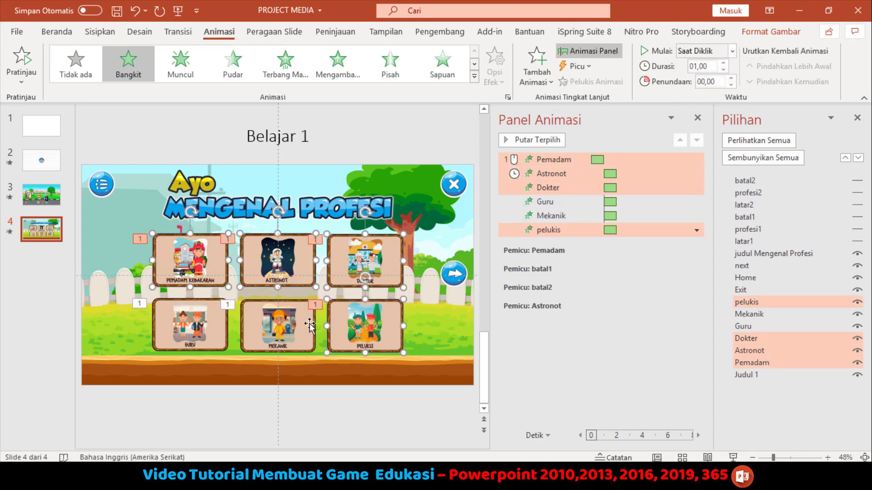
shift+click(310, 324)
shift+click(202, 328)
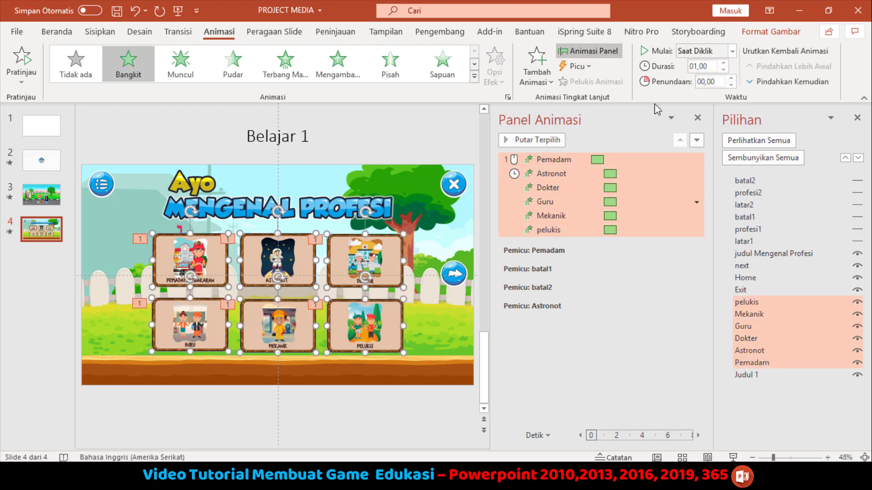
click(723, 69)
click(724, 69)
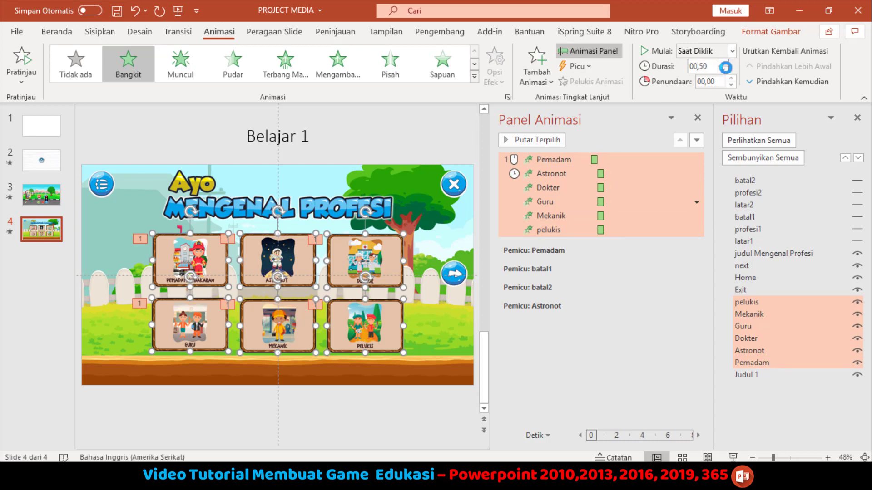
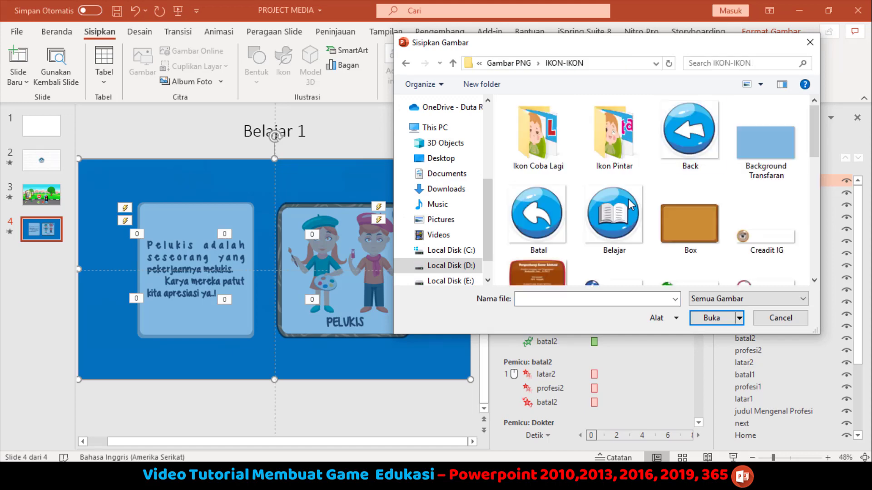
- Insert the Box, Tidak and green check mark images together from the IKON-IKON folder
click(701, 242)
scroll(699, 240, down, 5)
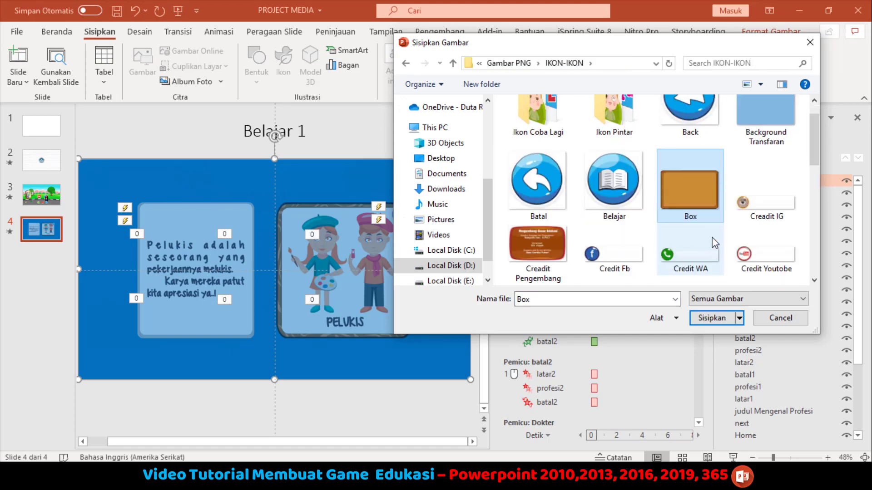
click(766, 248)
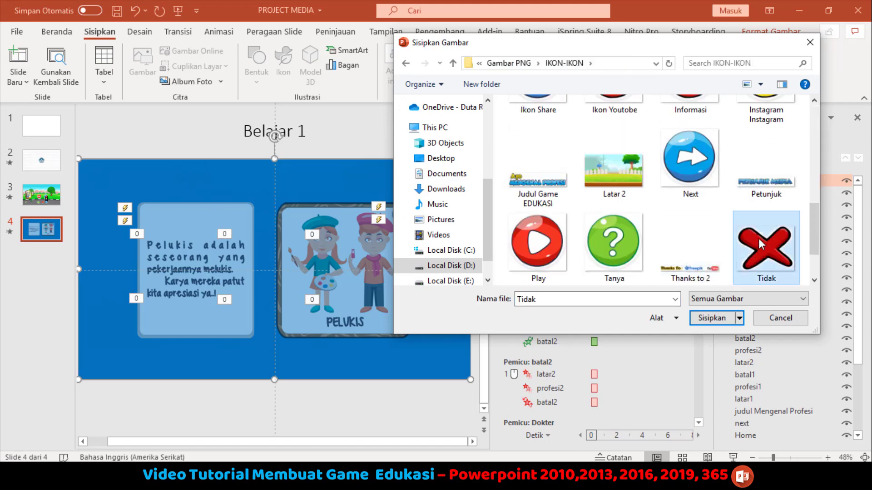
scroll(712, 238, up, 5)
click(665, 206)
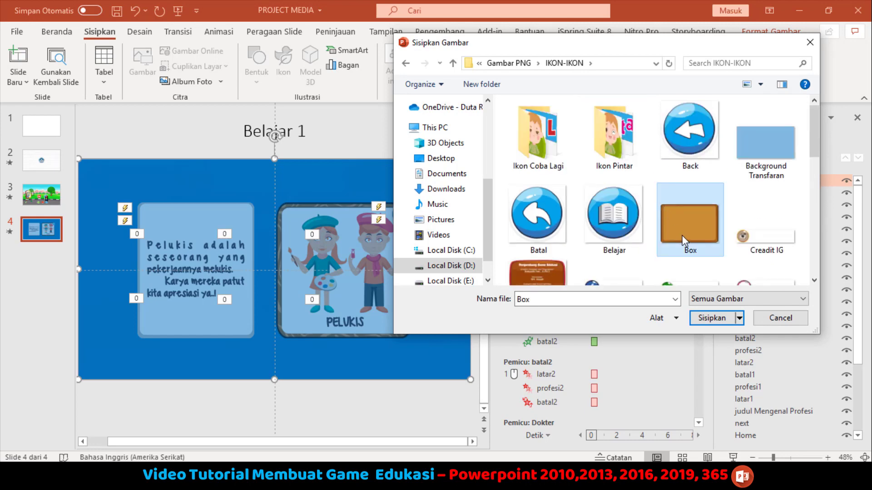
scroll(672, 213, down, 5)
ctrl+click(759, 196)
ctrl+click(537, 257)
click(701, 320)
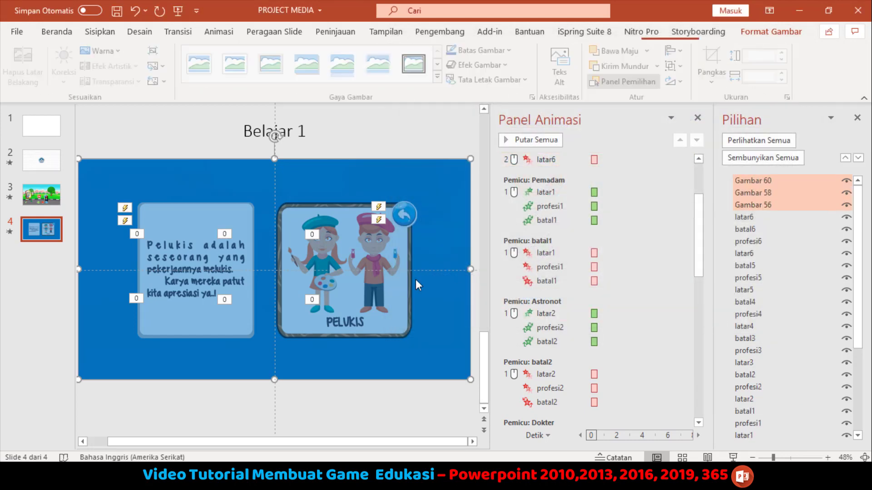
- Place the green check mark in the lower right and the red cross in the lower left of the brown box
click(102, 140)
click(286, 285)
drag(286, 285, 332, 308)
drag(287, 280, 242, 311)
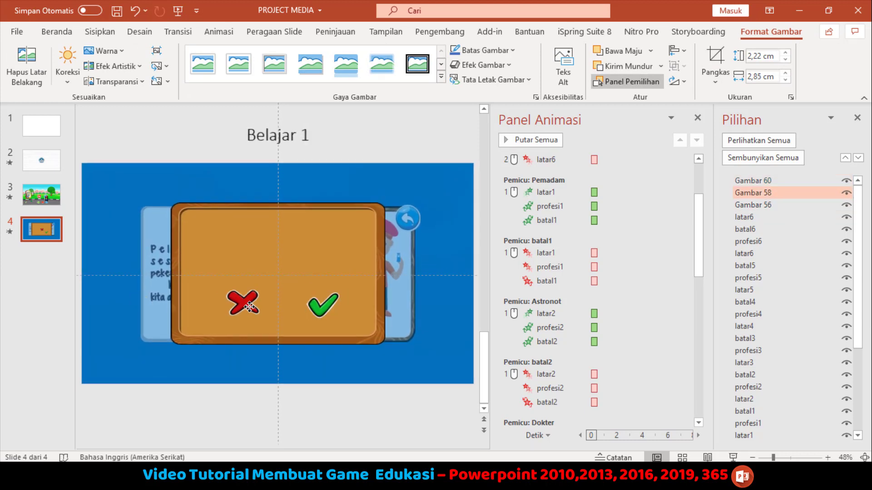
drag(249, 307, 251, 309)
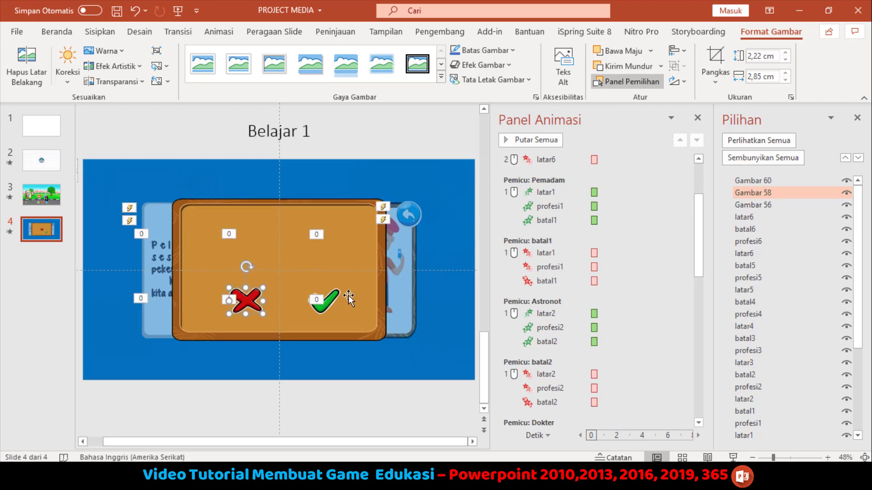
- Paste the "Apakah Kamu Ingin Keluar Aplikasi?" text and center it in the upper part of the brown box
key(ctrl+v)
click(285, 243)
drag(292, 241, 299, 228)
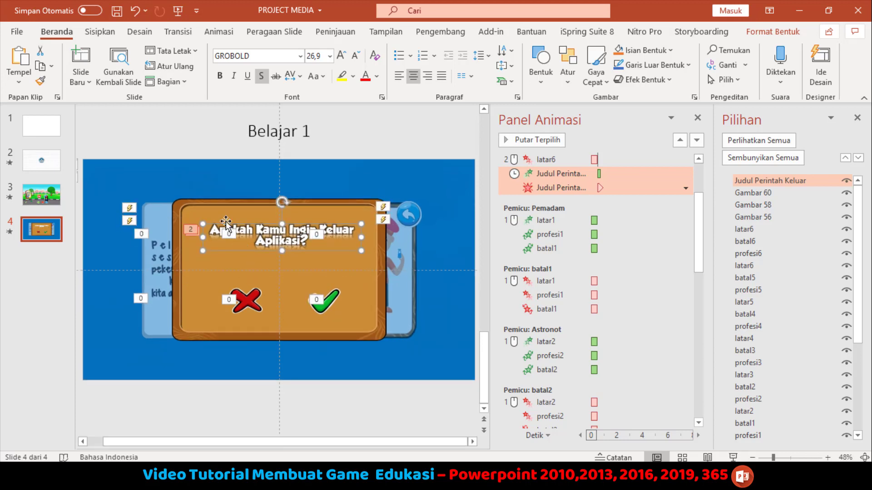
shift+click(243, 254)
shift+click(246, 301)
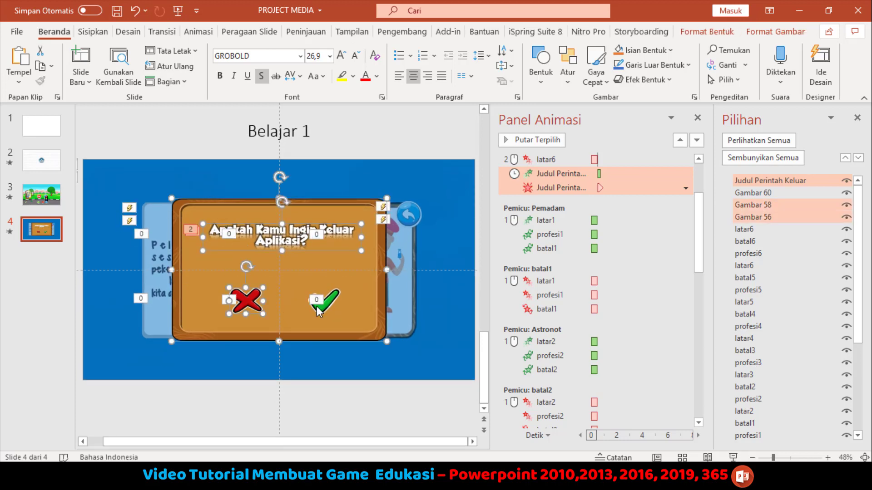
key(Escape)
- Select the check mark, red cross, question text and brown box together and nudge them slightly down on the slide
click(323, 306)
shift+click(246, 301)
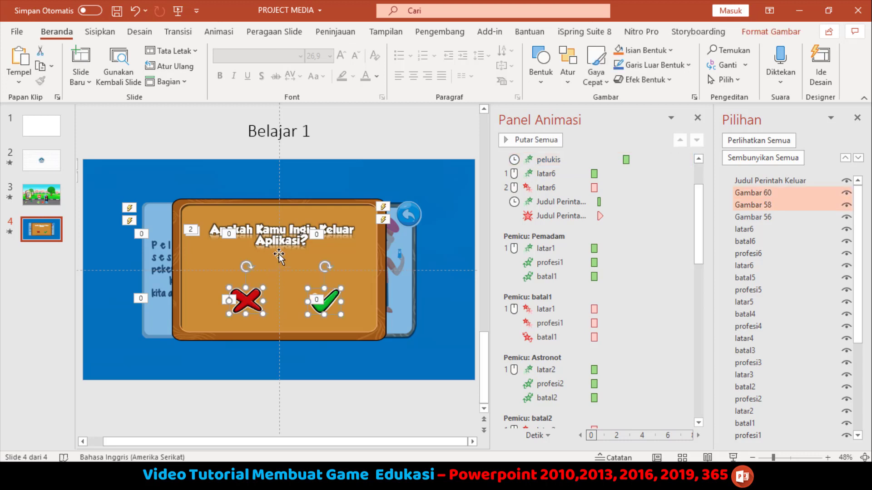
shift+click(292, 236)
shift+click(356, 272)
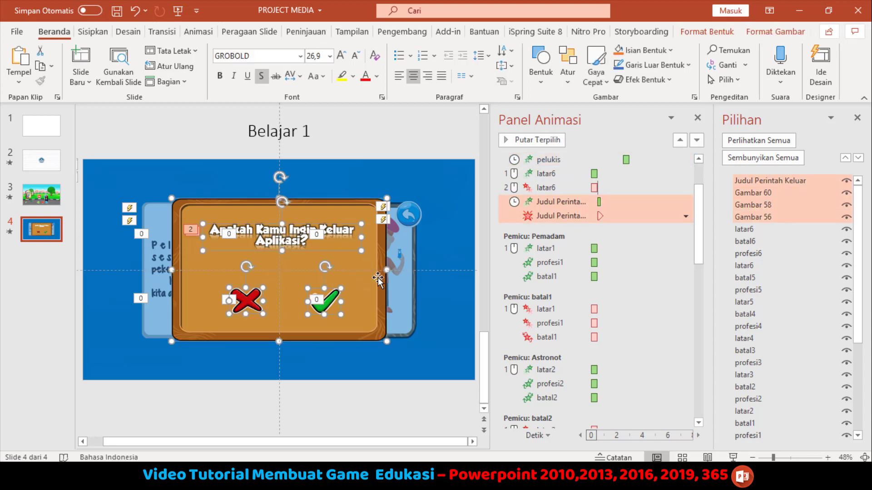
key(Down)
key(Down)
key(Down)
key(Down)
key(Down)
key(Down)
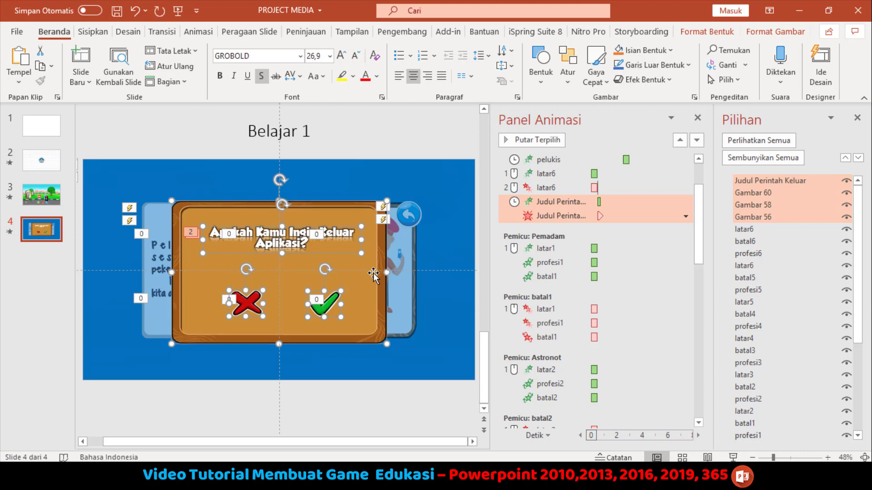
key(Down)
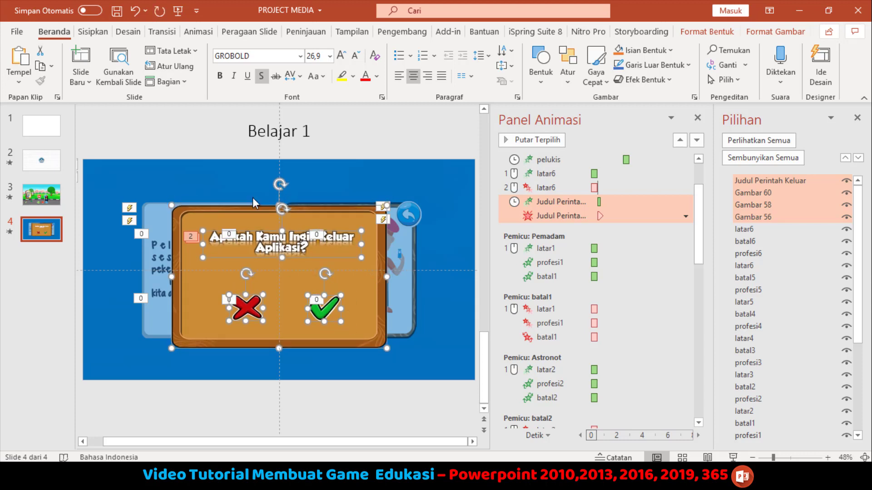
click(108, 131)
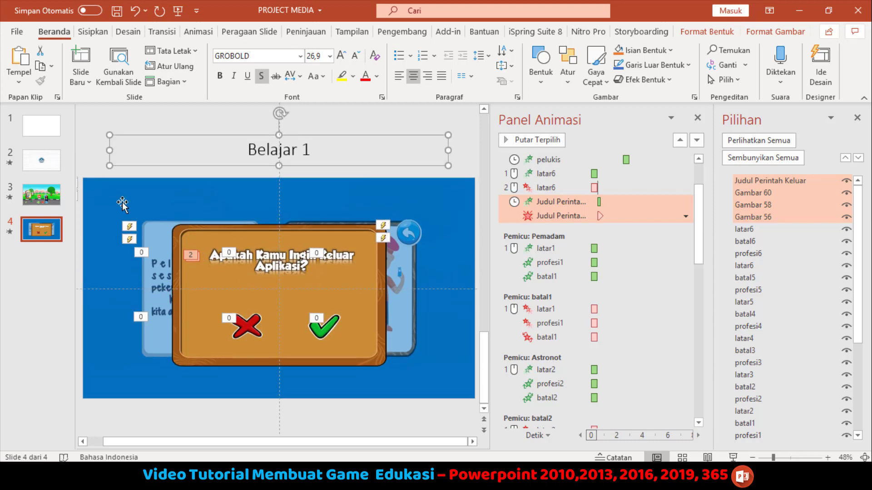
- Rename the red cross picture as "batal keluar"
click(328, 328)
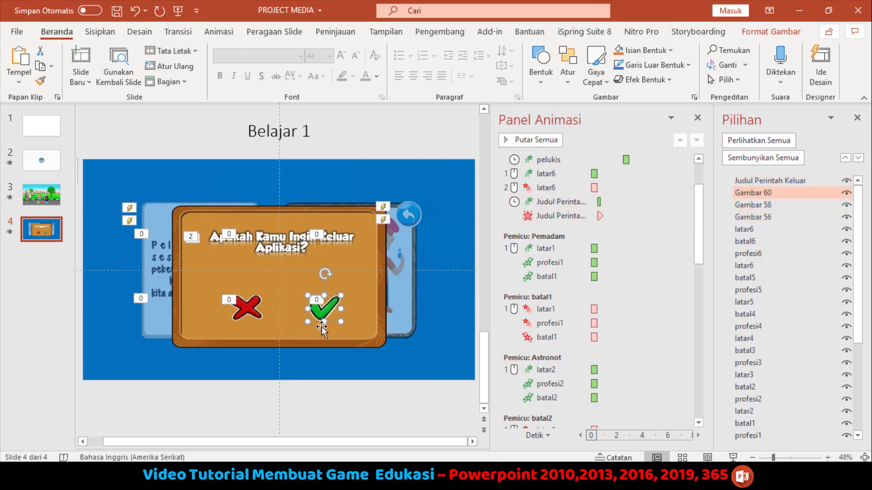
click(92, 148)
click(260, 311)
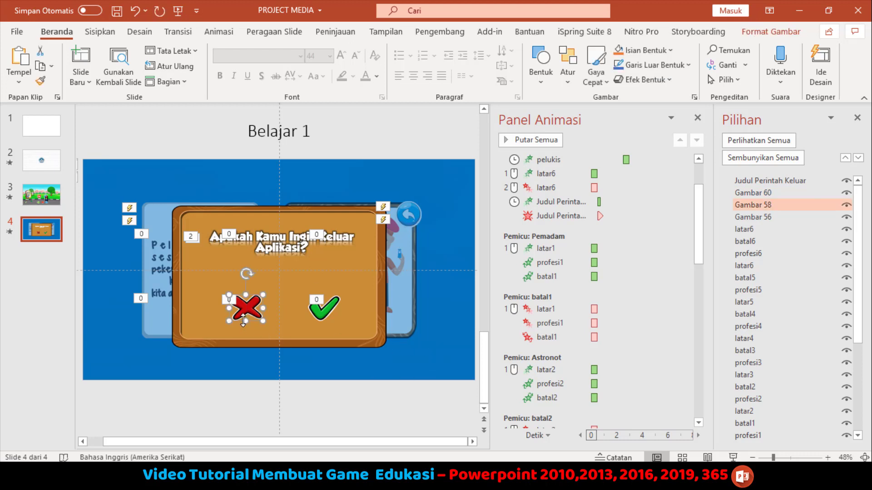
click(763, 205)
key(ctrl+a)
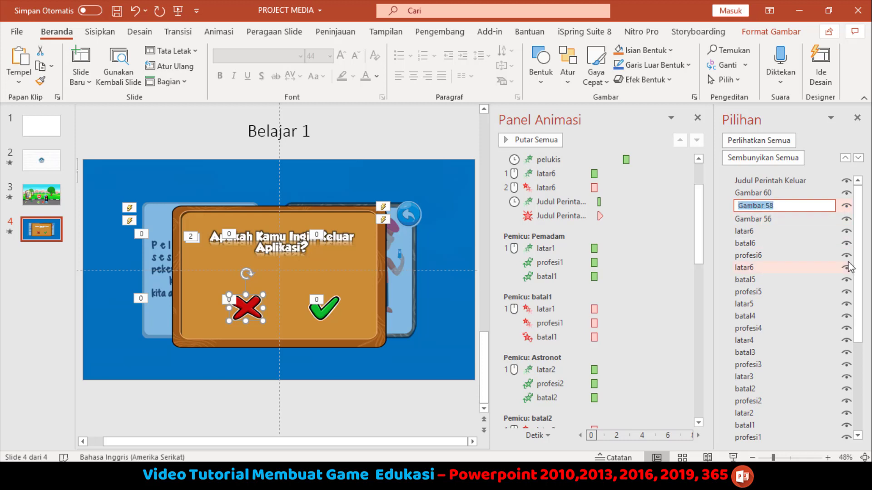
text(BATAL KELUAR)
key(ctrl+a)
text(b)
- Rename the green check mark picture as "keluar aplikasi"
click(336, 309)
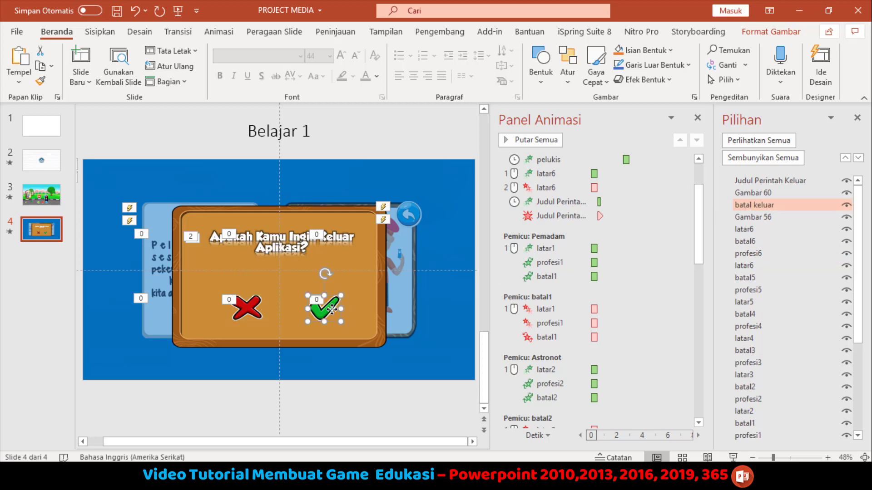
double_click(760, 194)
text(k)
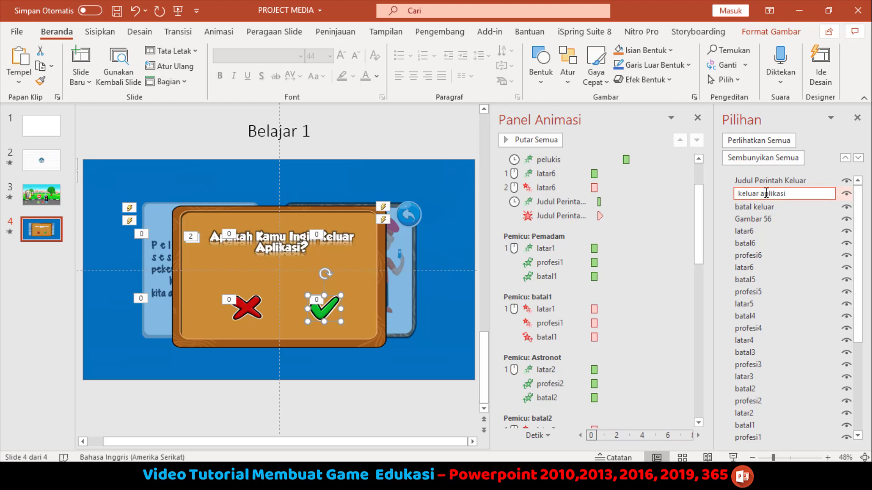
text(eluar aplikasi)
- Rename the brown box picture as "box keluar"
click(359, 339)
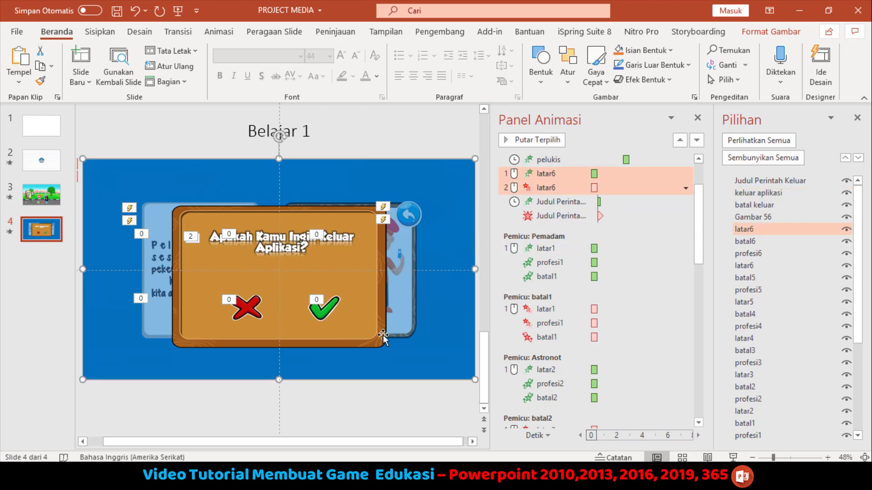
click(756, 220)
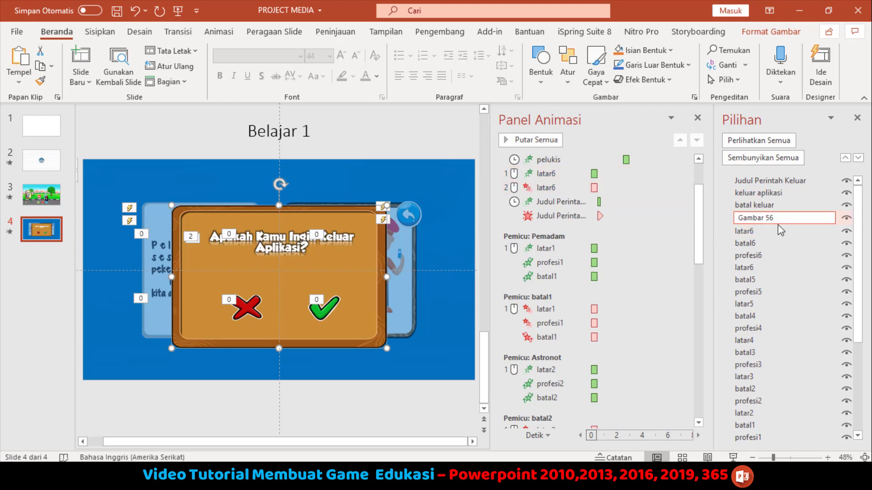
text(box keluar)
- Rename the full-slide blue background behind the exit box as "latar keluar"
click(462, 189)
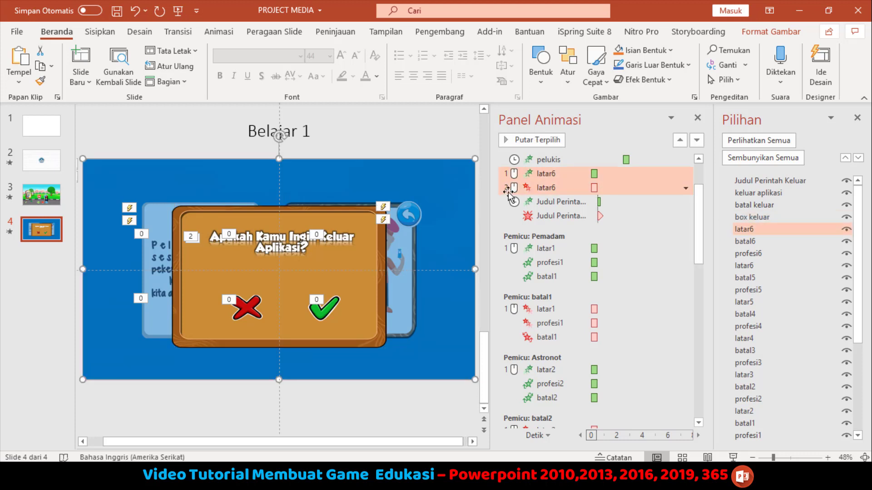
click(767, 233)
text(luar)
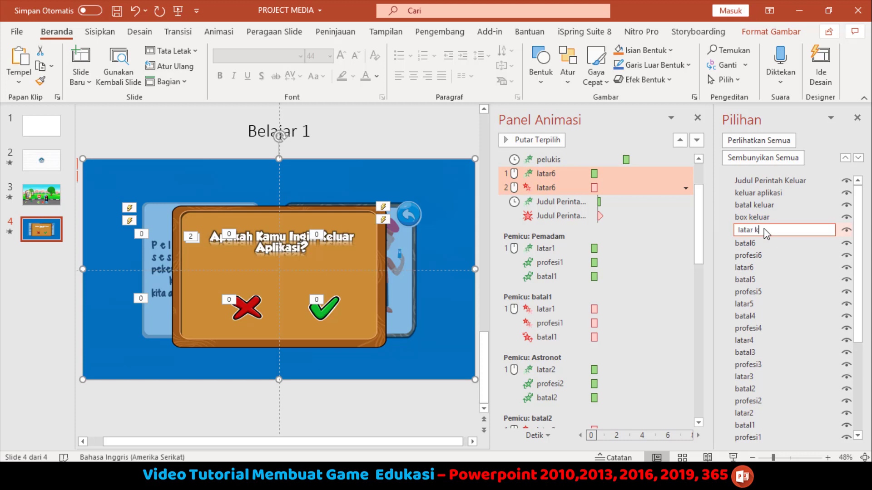
click(96, 137)
- Delete both the entrance and exit animations of the "latar keluar" background
click(209, 187)
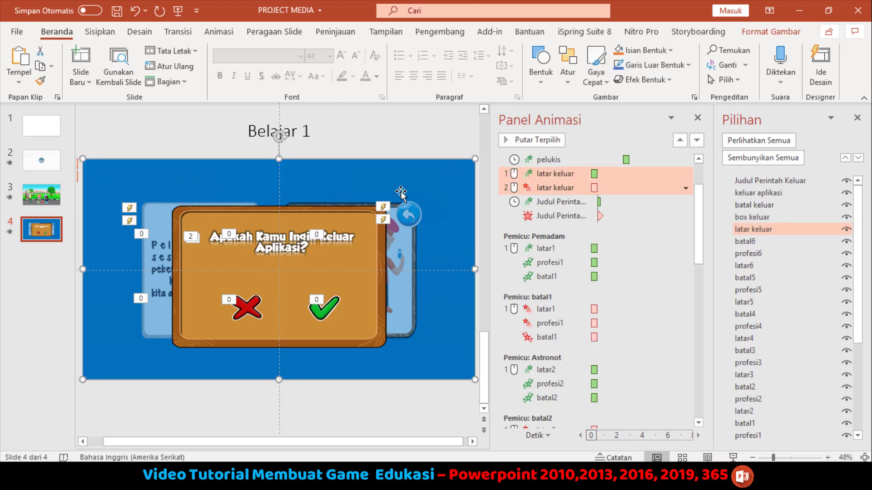
click(567, 175)
ctrl+click(566, 186)
click(685, 187)
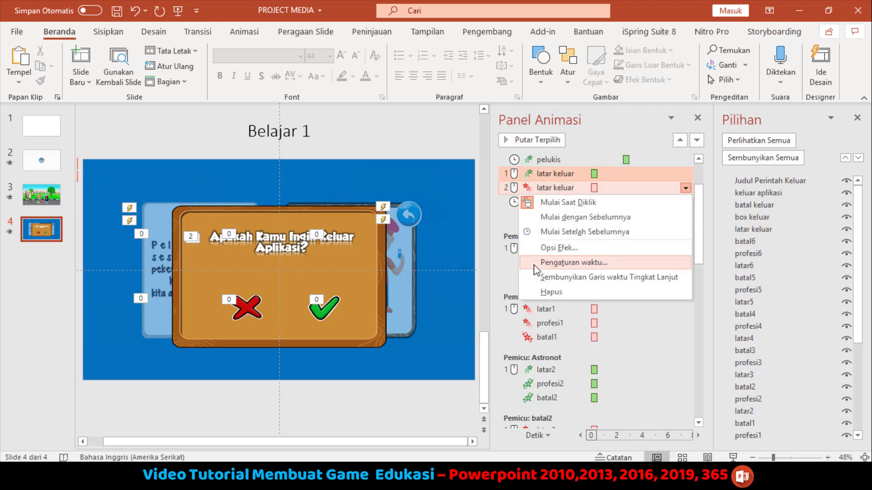
click(551, 292)
click(198, 183)
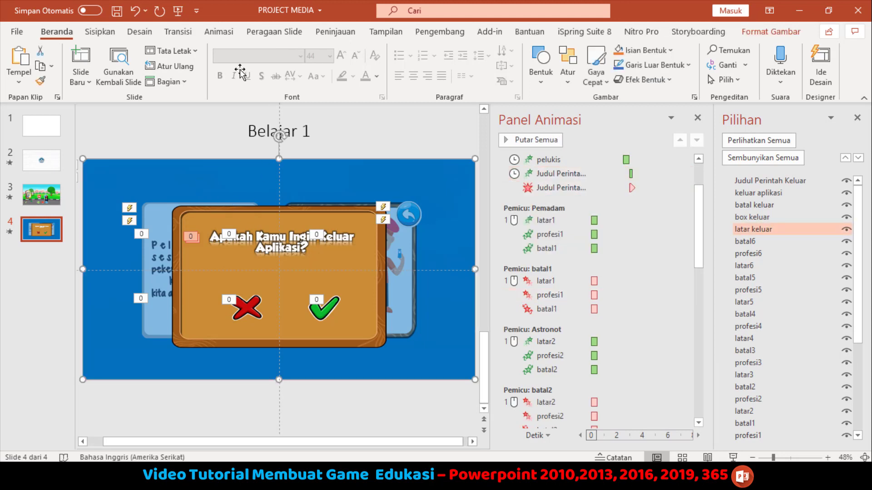
- Play the slide show from the current slide to check the exit box, and return to editing
click(274, 32)
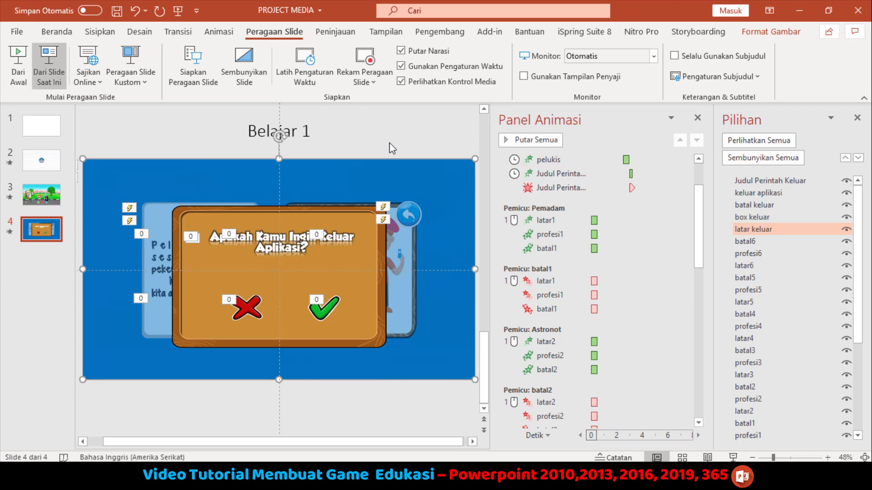
key(shift+F5)
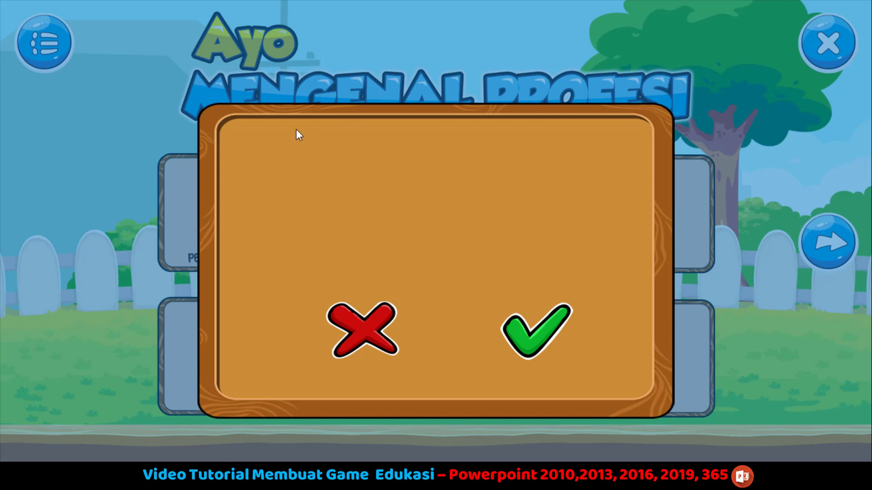
key(Escape)
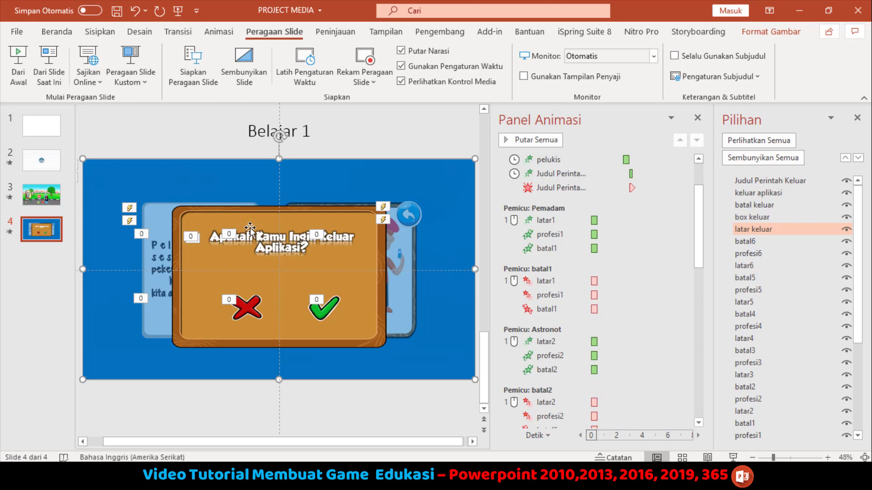
- Apply the Muncul entrance animation to the blue background, brown box, question text, red cross and green check mark together
shift+click(239, 214)
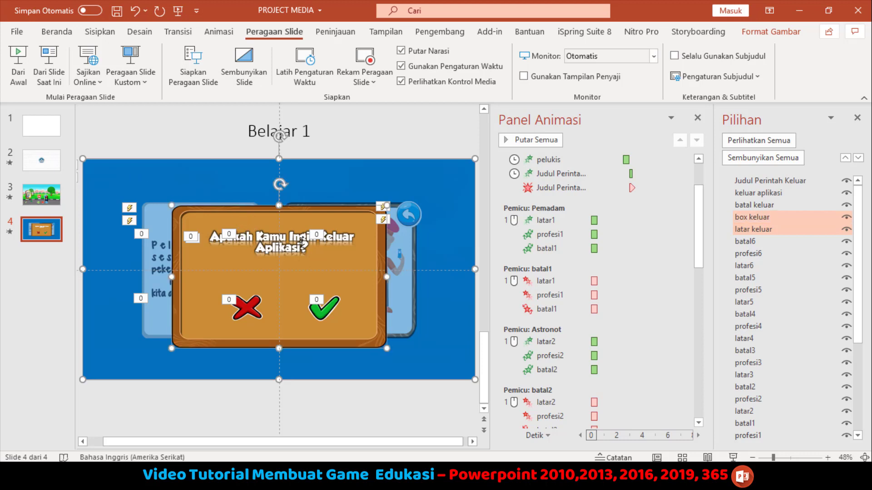
shift+click(301, 239)
shift+click(247, 308)
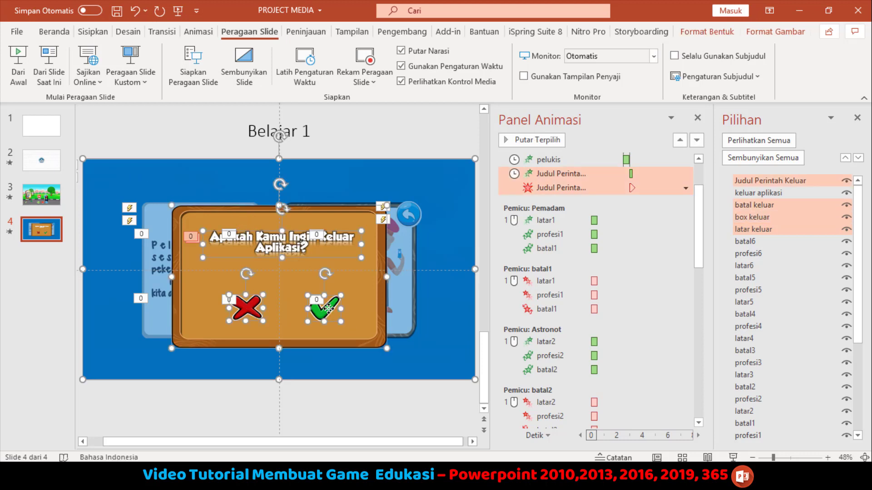
drag(329, 308, 395, 320)
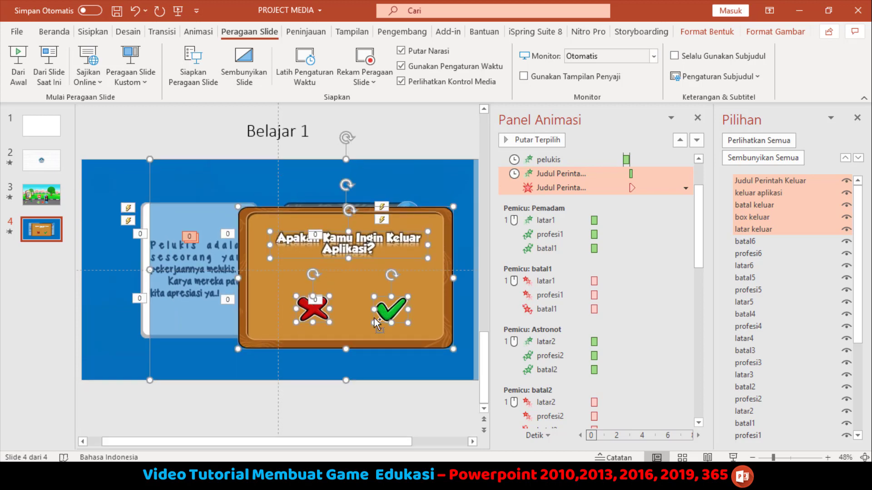
key(ctrl+z)
click(174, 33)
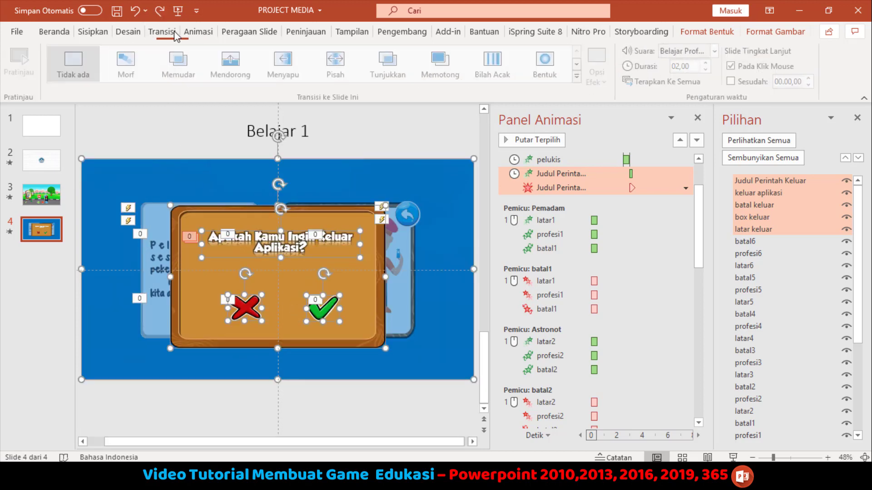
click(198, 32)
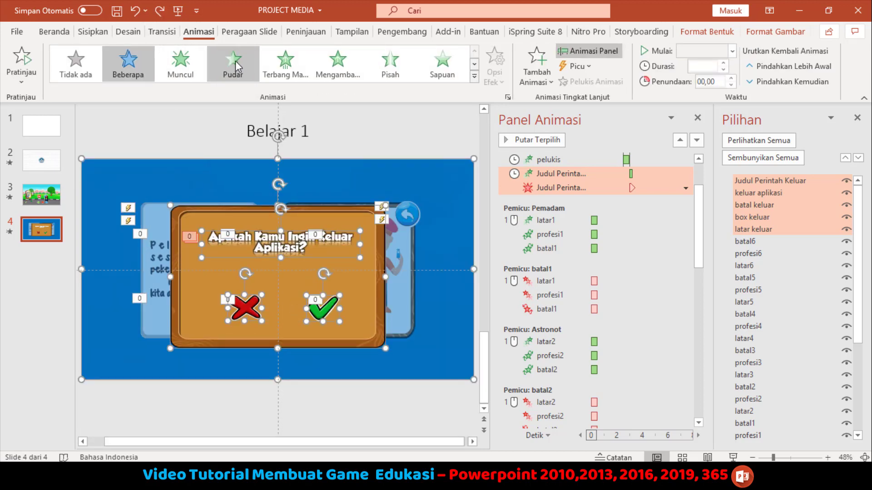
click(181, 64)
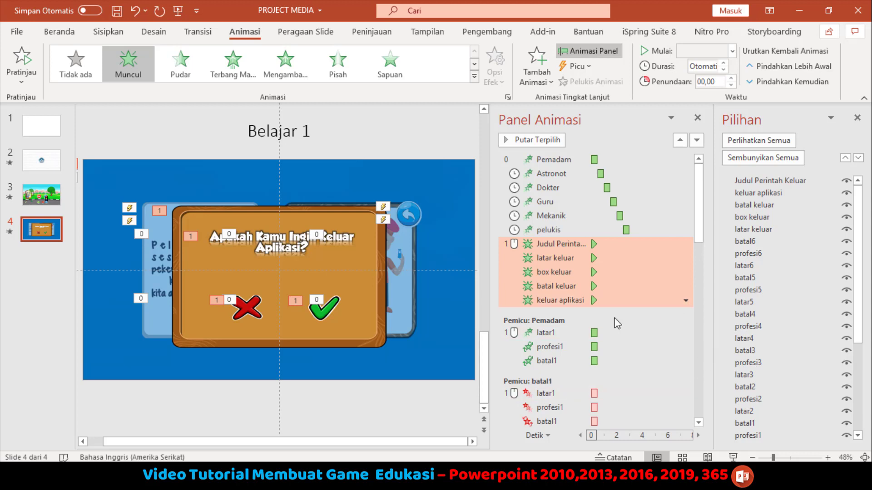
- Set the five exit-box entrance animations to be triggered by clicking the Exit object
click(593, 67)
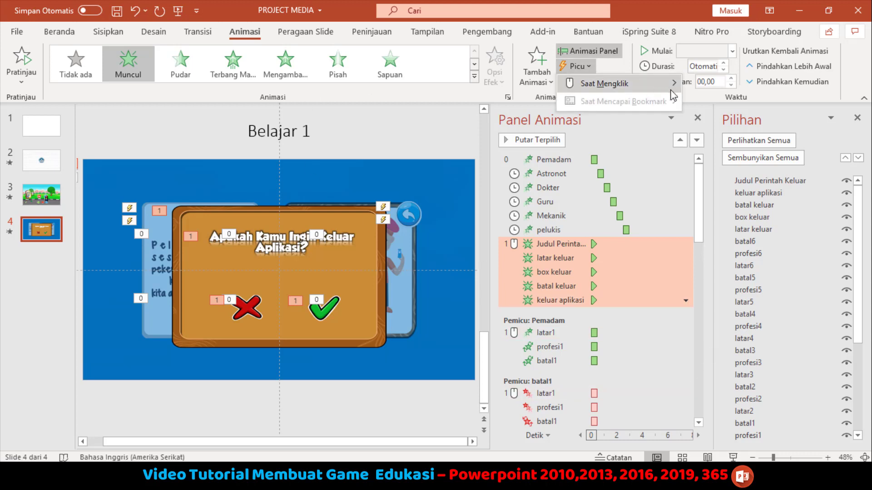
mouse_move(678, 91)
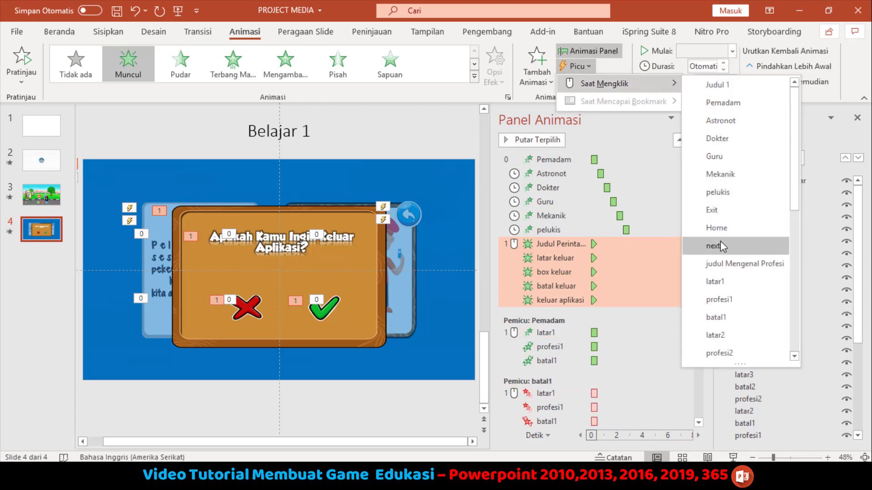
scroll(722, 245, down, 6)
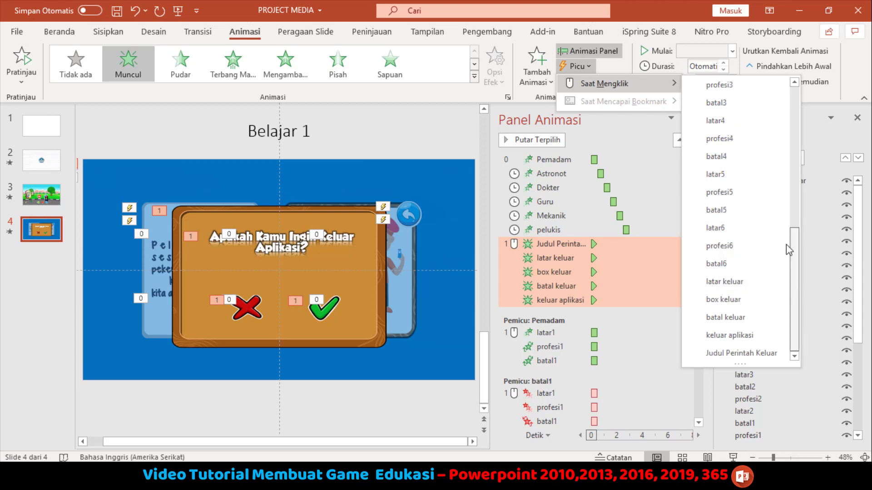
drag(790, 274, 798, 108)
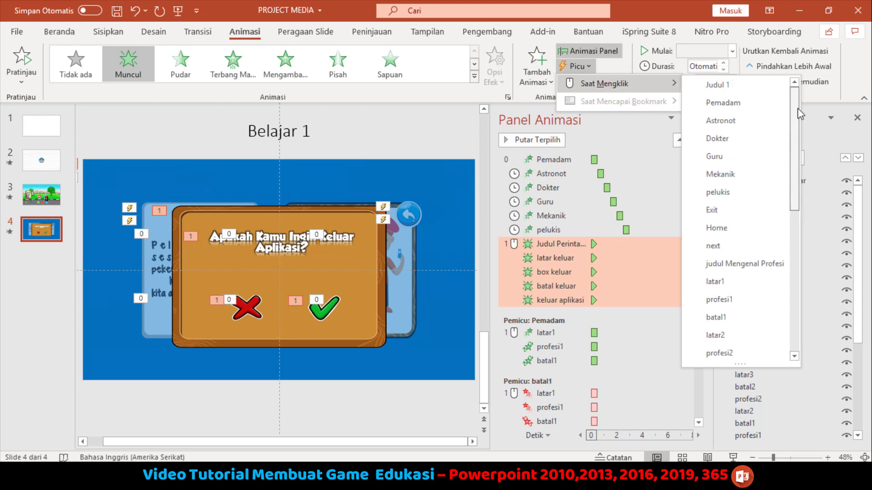
click(723, 210)
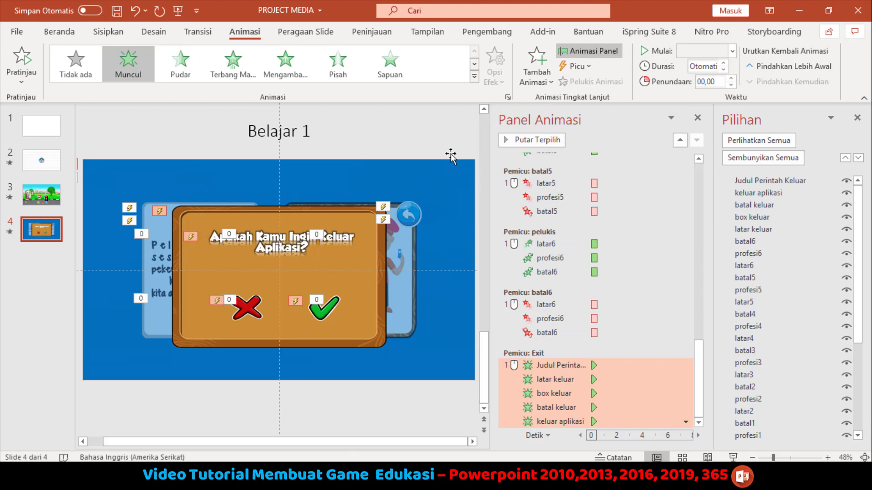
- Play the current slide and test the exit button and the red cross in the exit box
click(297, 32)
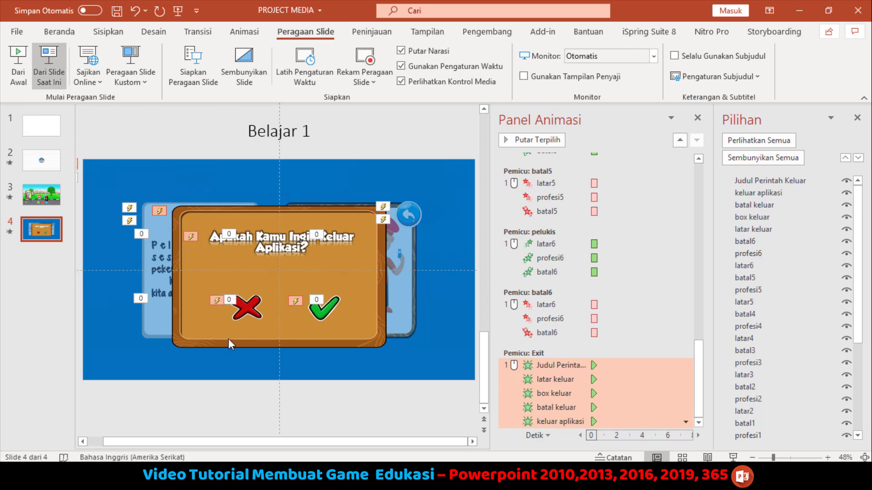
key(F5)
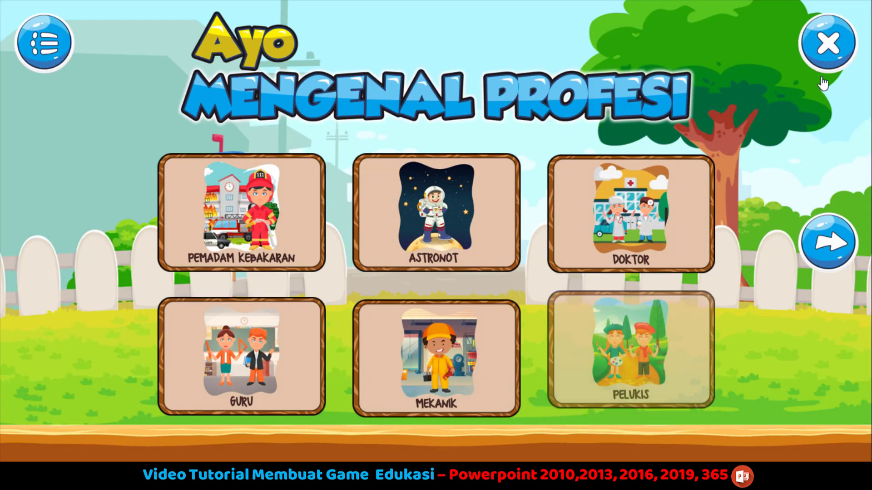
click(825, 47)
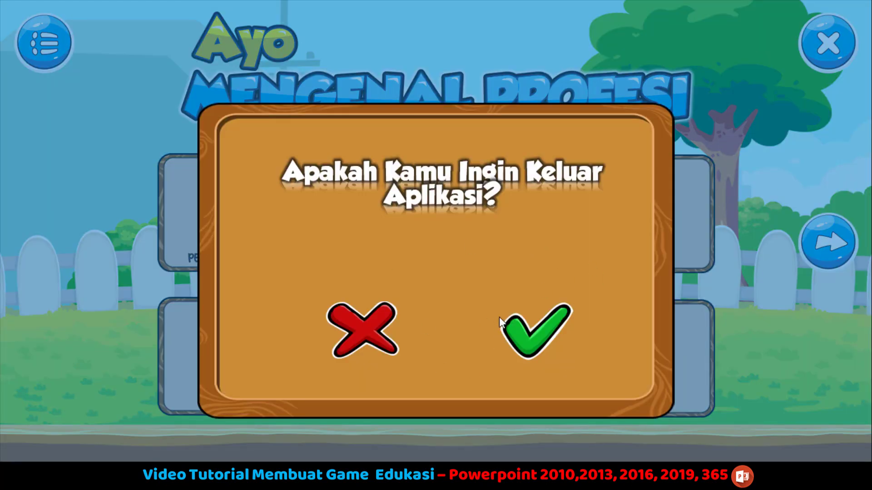
click(348, 307)
click(382, 280)
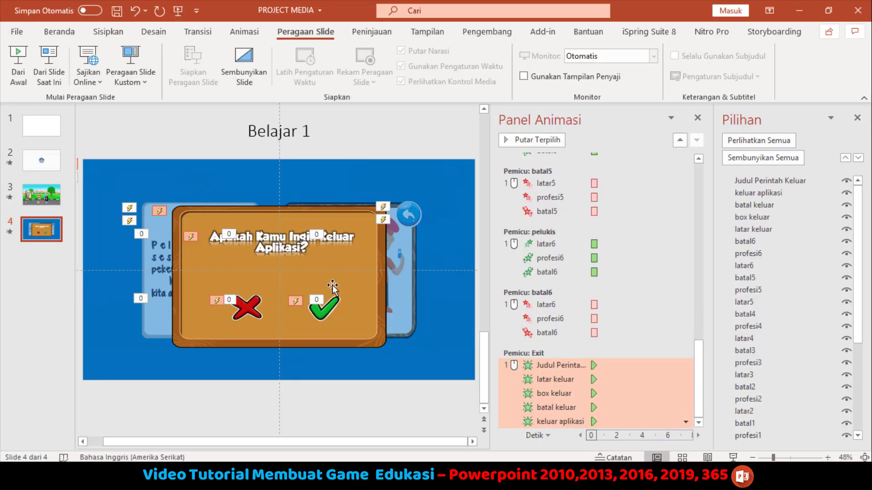
- Add the Intip Keluar exit animation to the exit box's question text, blue background, brown box, red cross and green check mark
click(249, 311)
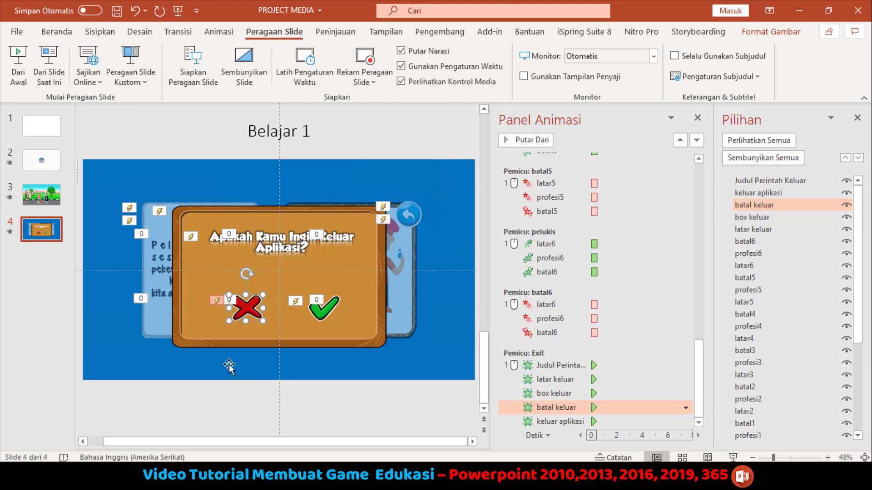
click(101, 178)
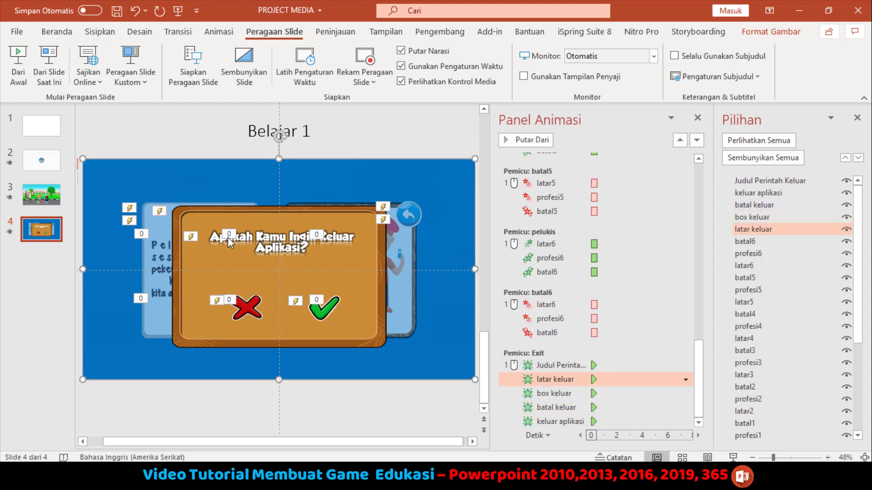
click(786, 180)
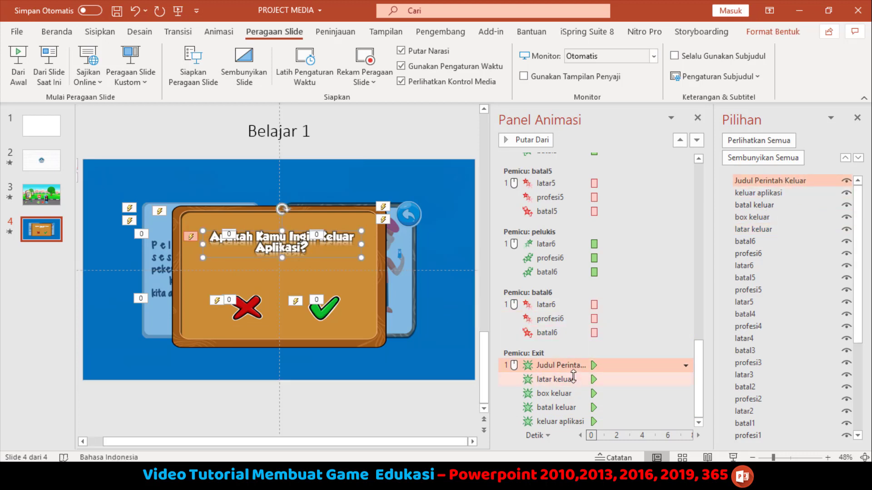
shift+click(563, 422)
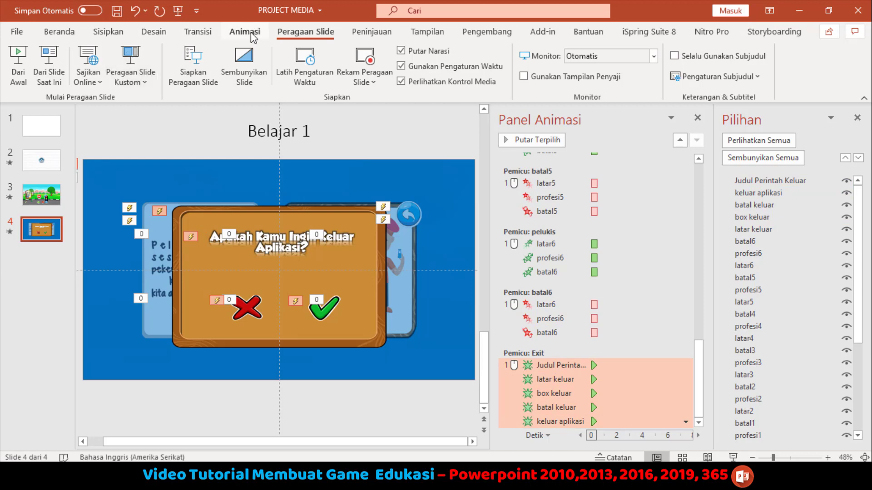
click(235, 33)
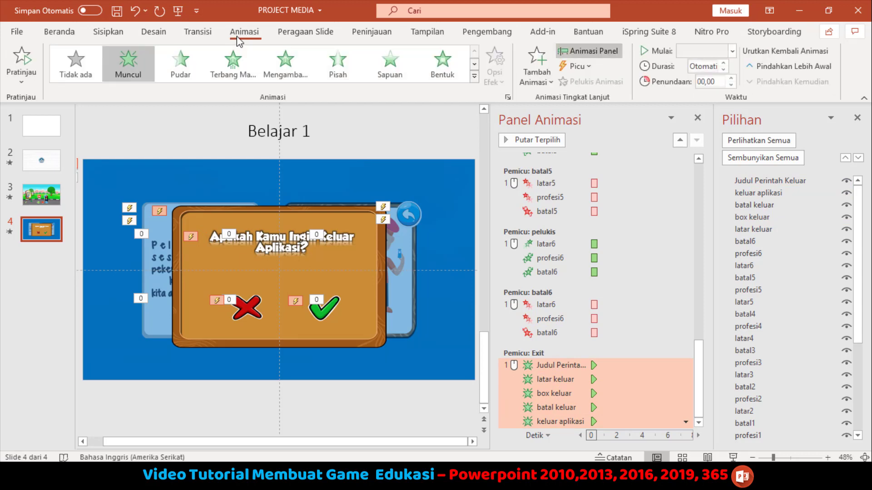
click(545, 76)
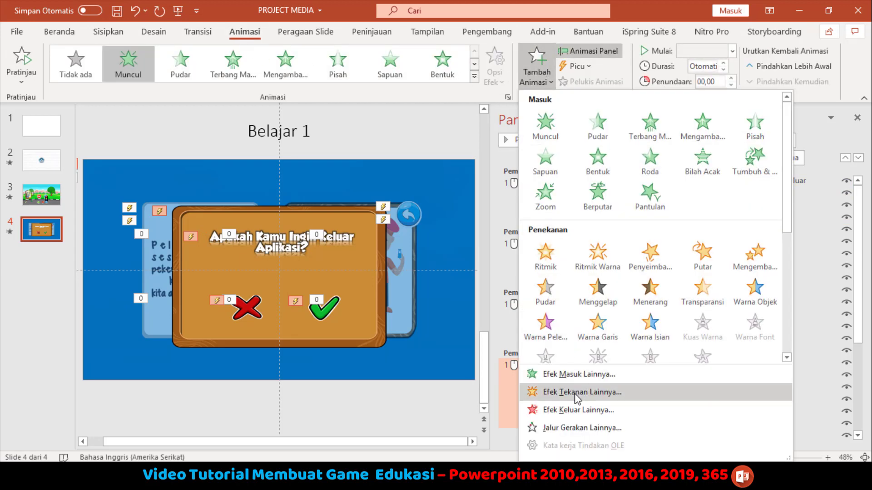
click(578, 410)
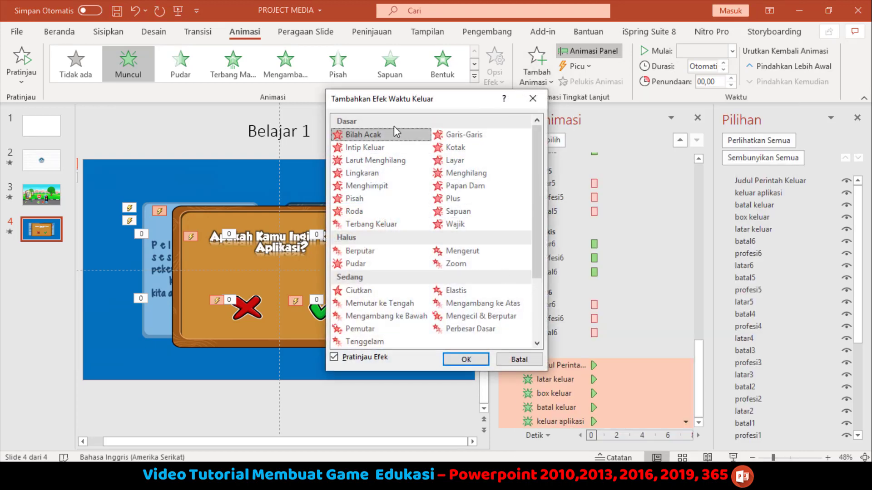
drag(408, 103, 615, 90)
click(587, 135)
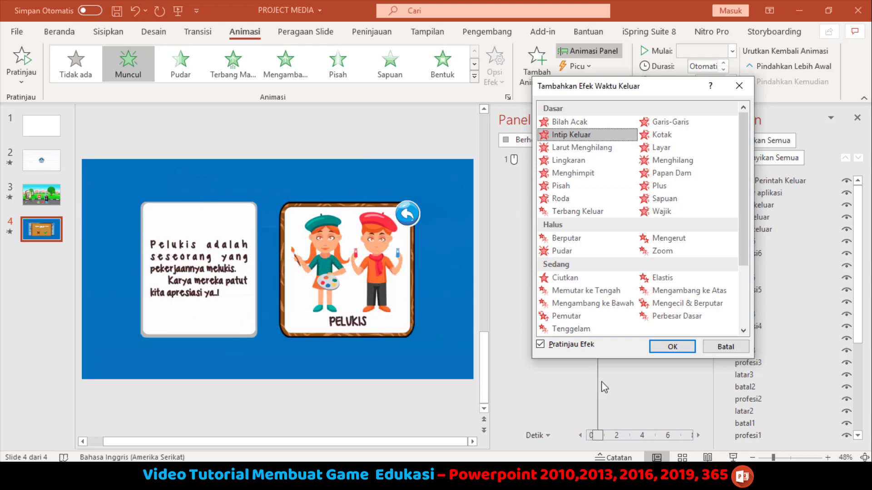
click(672, 347)
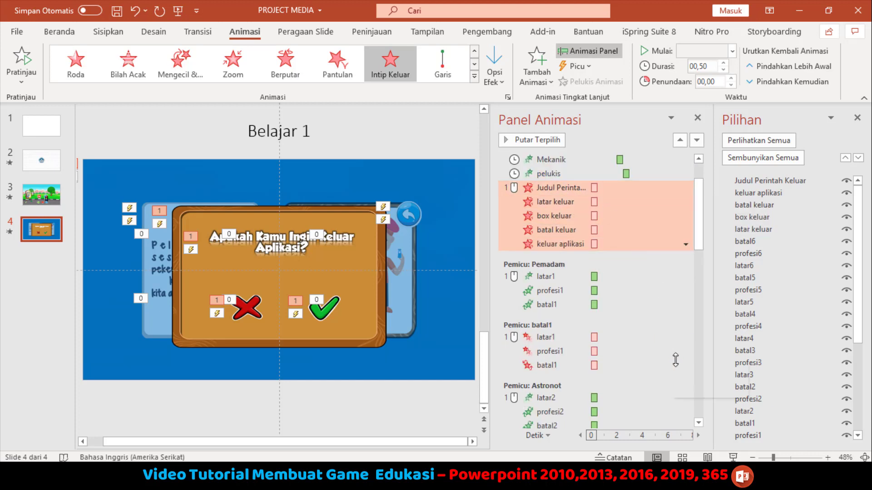
click(686, 246)
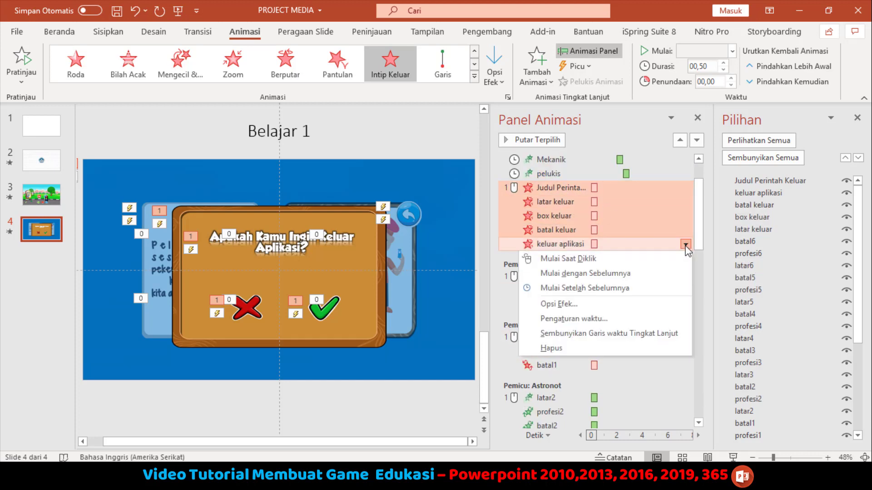
key(Escape)
click(576, 67)
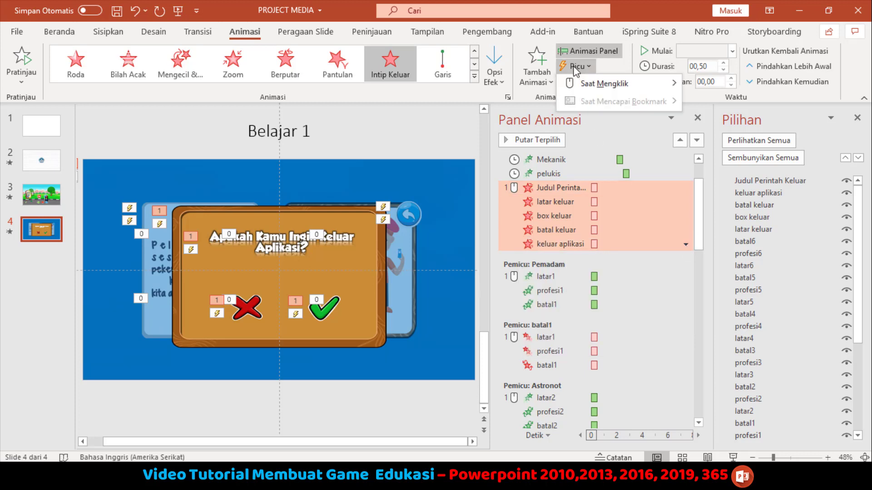
mouse_move(668, 83)
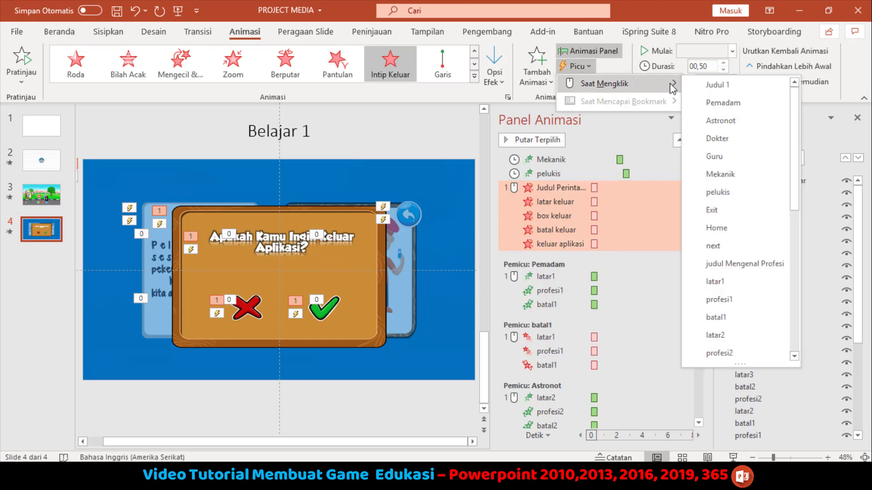
scroll(755, 295, down, 6)
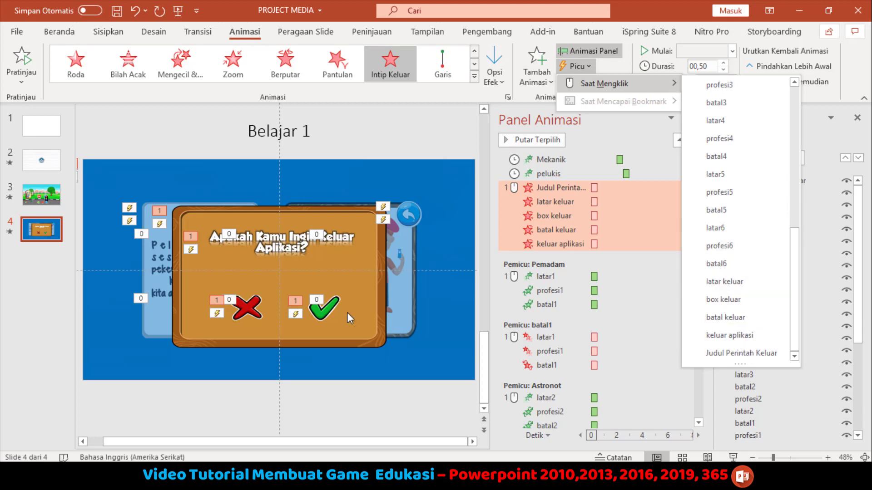
click(320, 312)
- Give the green check mark a click action that hyperlinks to Akhiri Tayangan
click(322, 313)
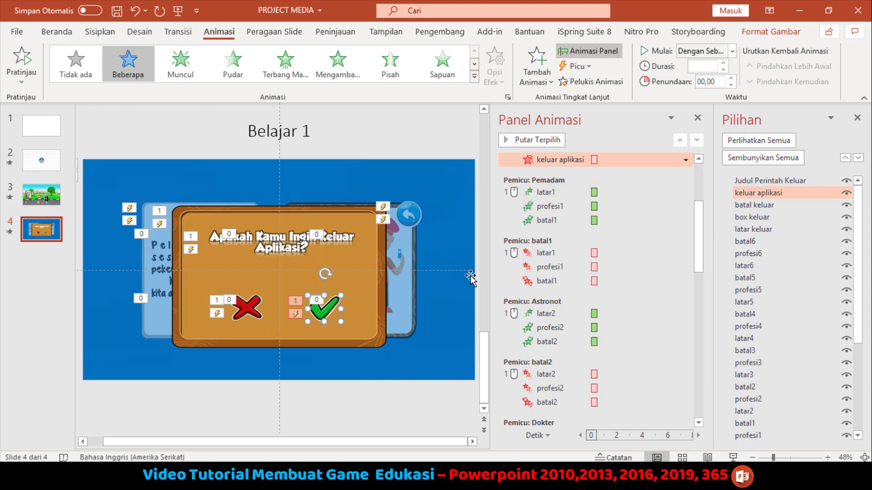
scroll(530, 191, up, 3)
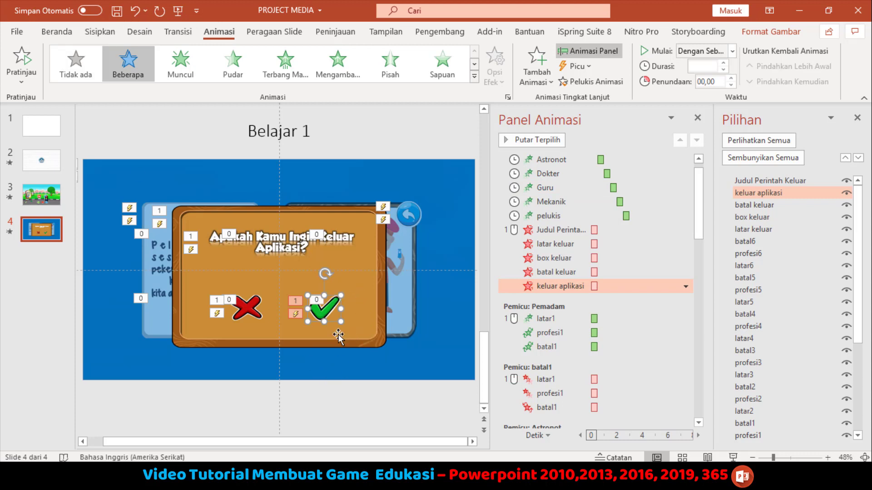
click(107, 33)
click(488, 57)
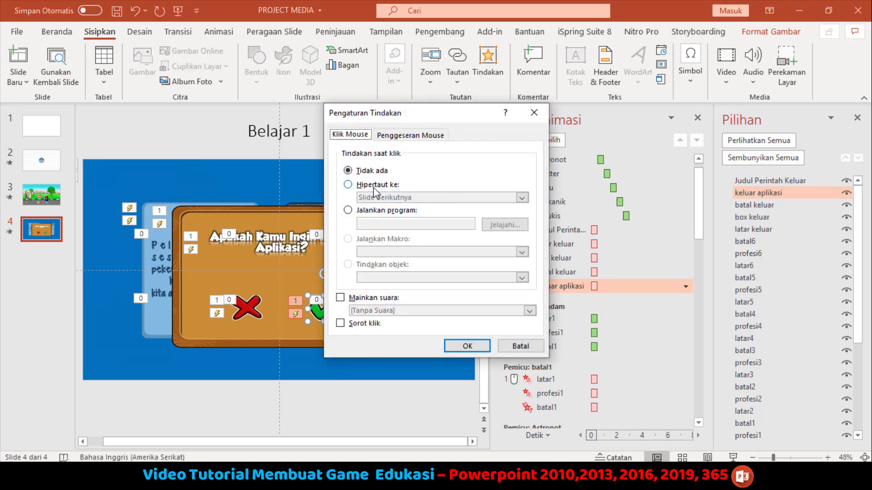
click(375, 186)
click(451, 197)
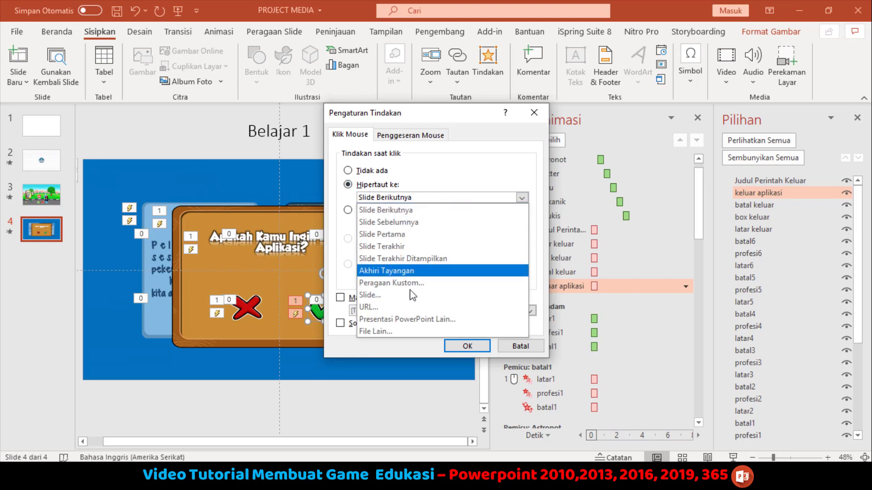
click(398, 272)
click(456, 344)
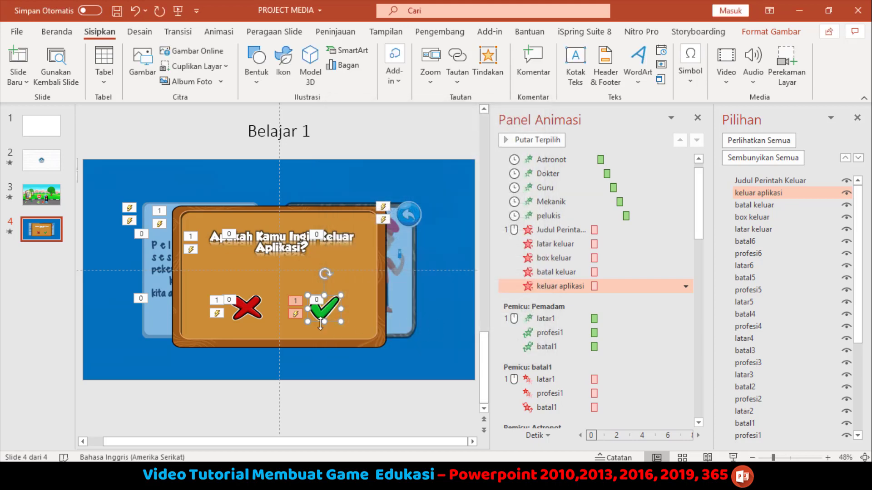
- Set the five Intip Keluar exit animations of the exit box to be triggered by clicking the batal keluar object
click(249, 308)
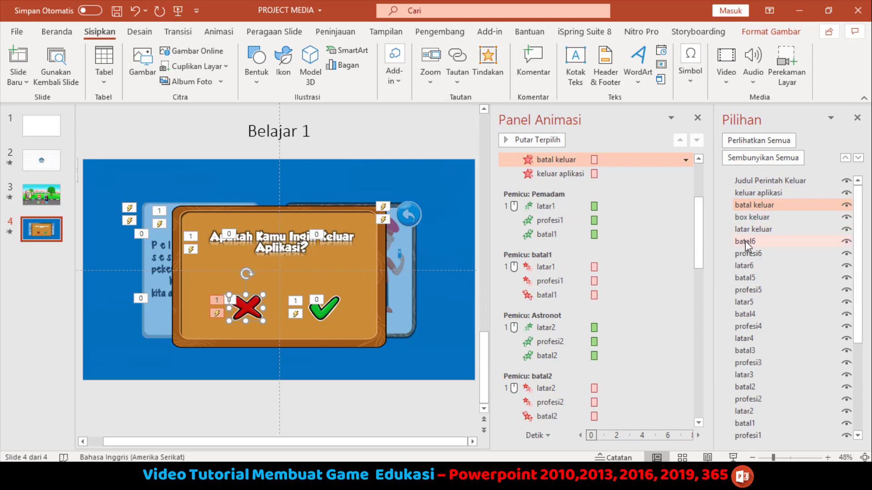
scroll(626, 220, up, 2)
click(580, 203)
shift+click(561, 258)
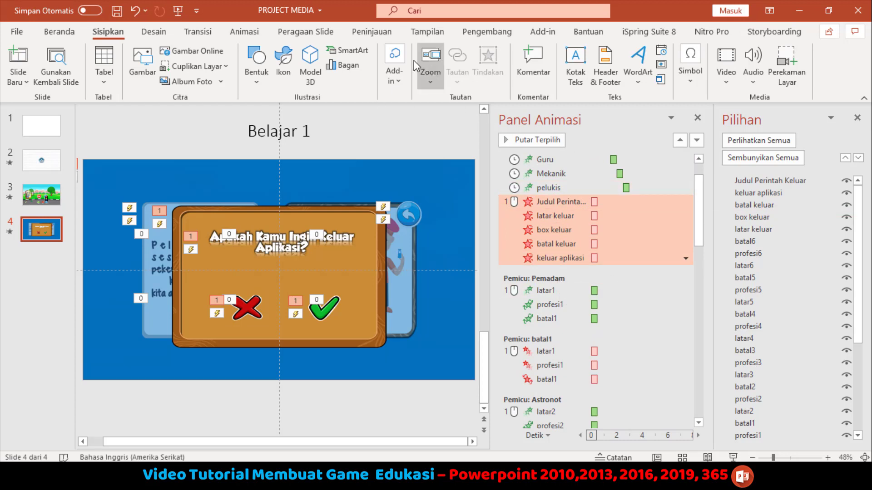
click(250, 35)
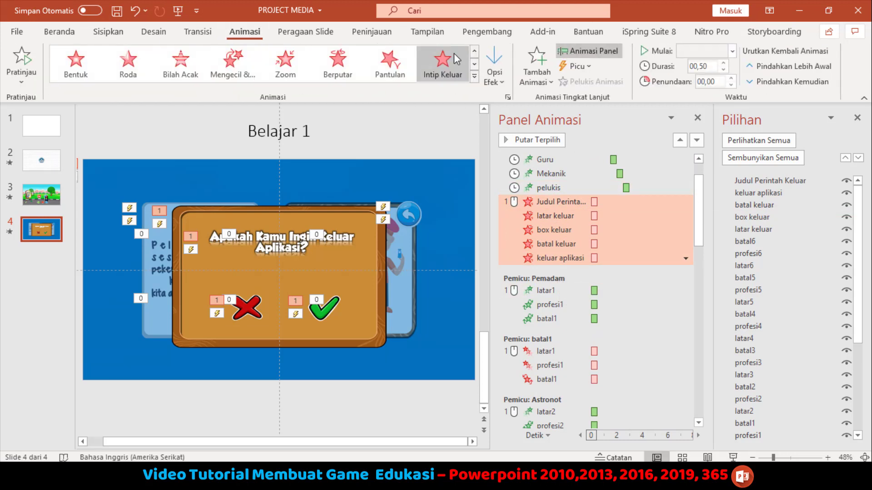
click(582, 67)
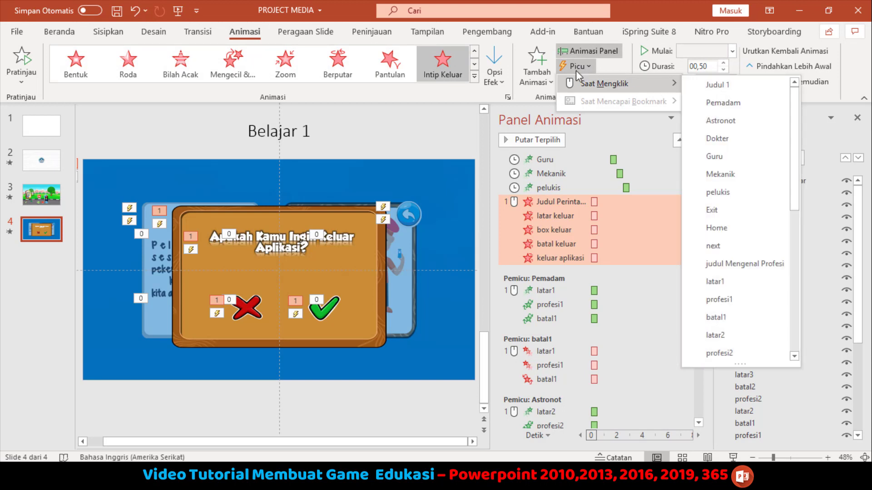
scroll(743, 303, down, 6)
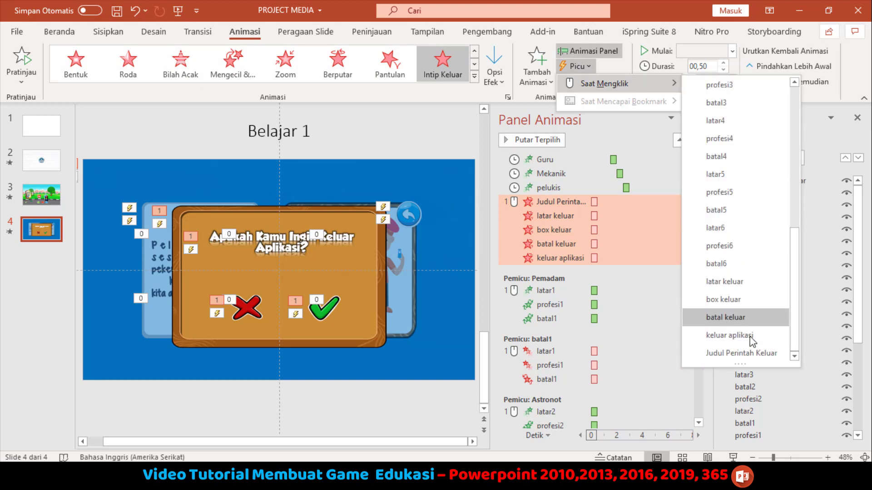
click(731, 316)
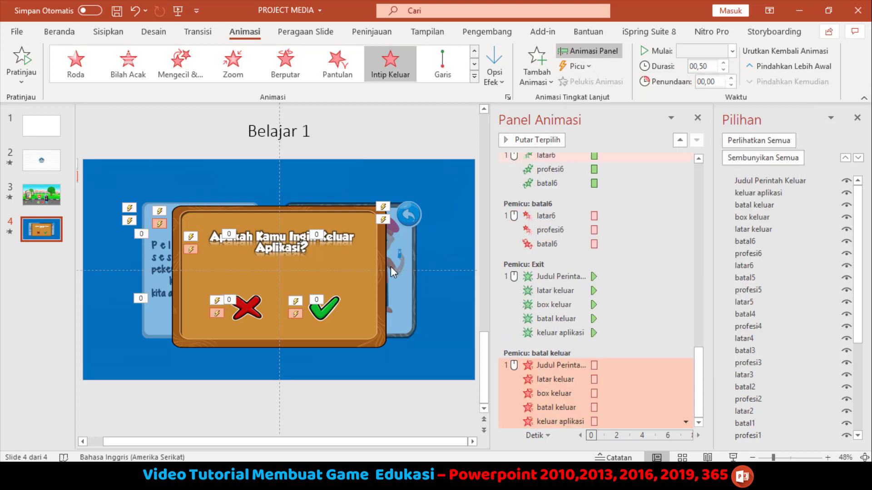
click(246, 313)
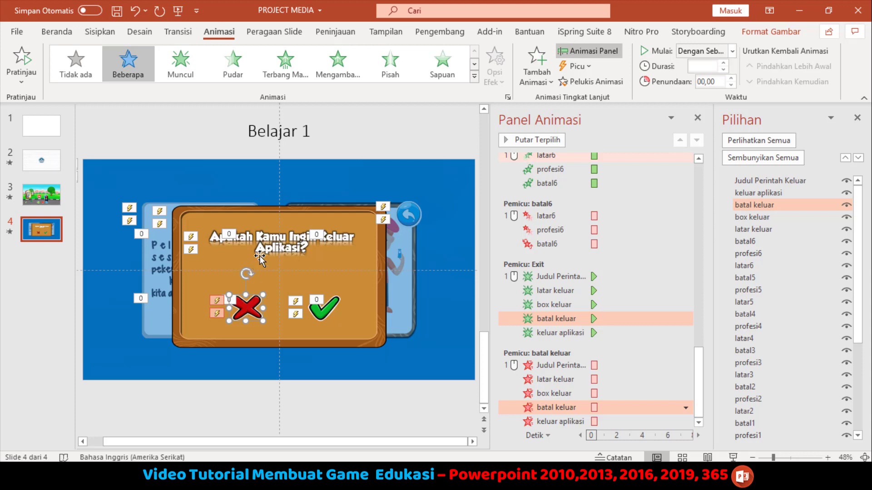
click(396, 219)
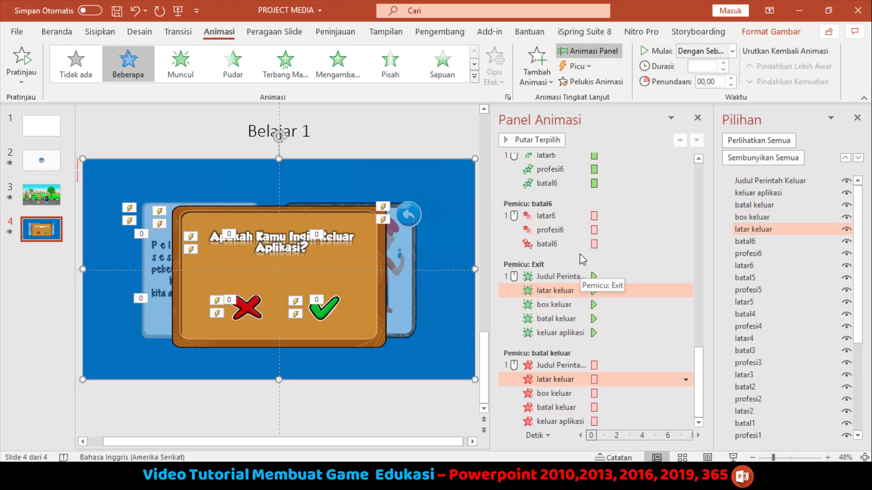
click(556, 279)
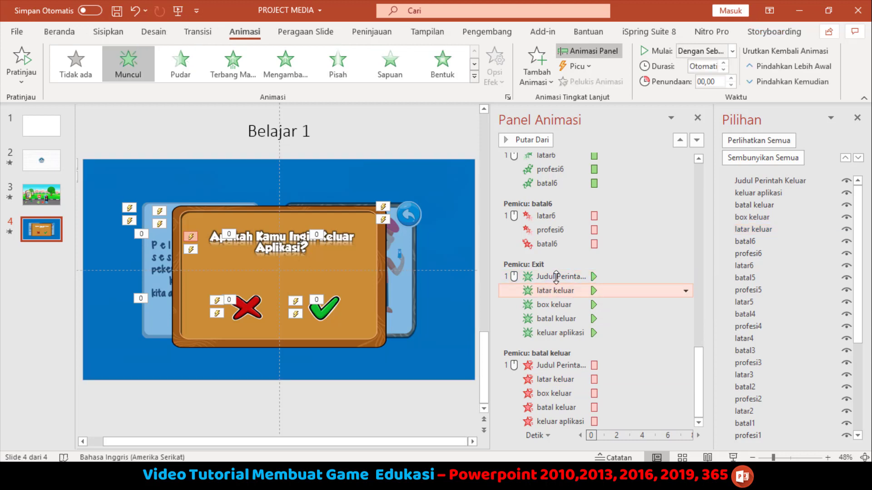
click(732, 51)
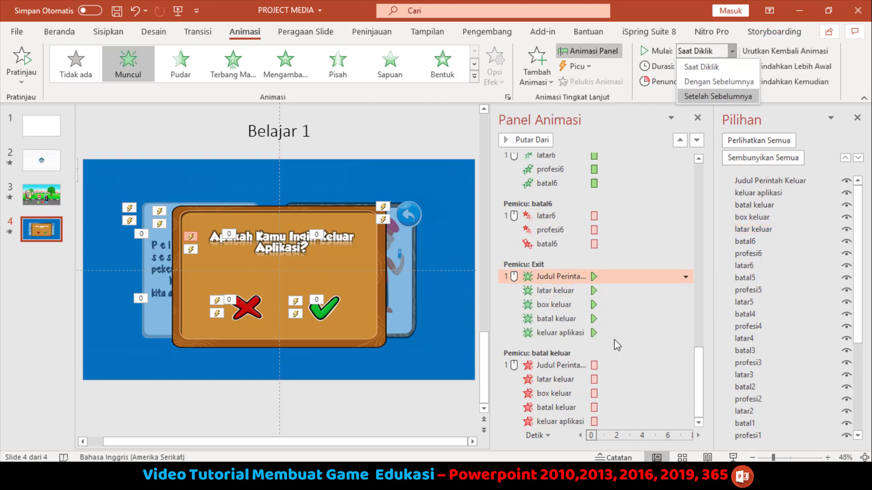
click(561, 292)
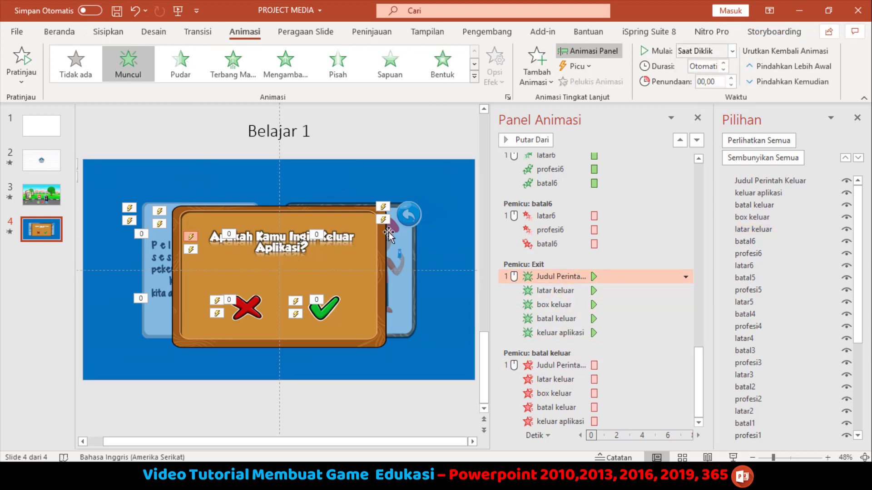
- Play the slide show from the current slide and open the exit box with the exit button
click(291, 35)
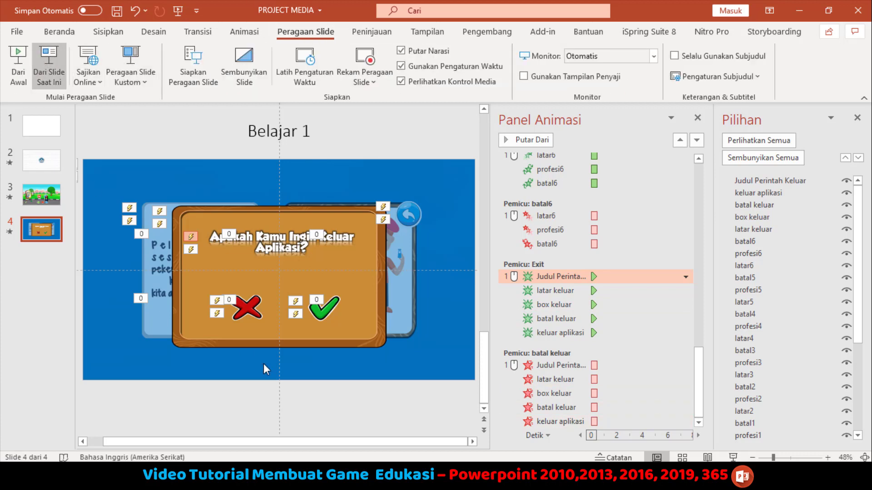
key(shift+F5)
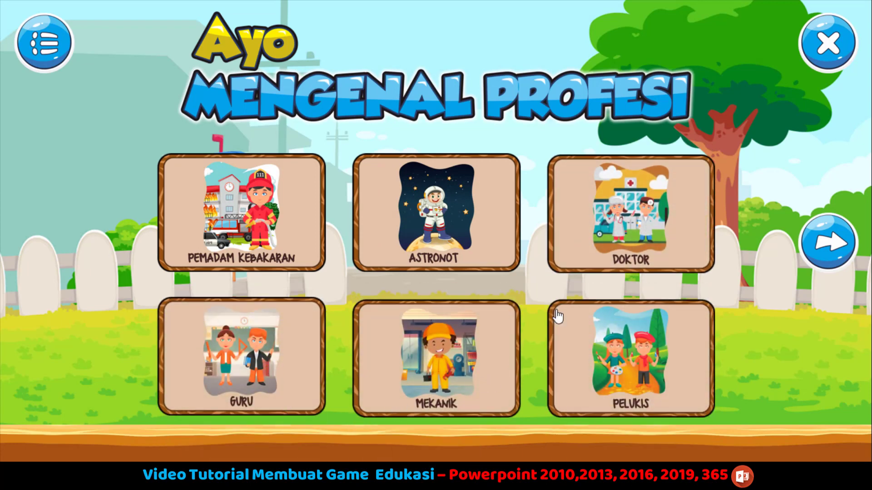
click(828, 45)
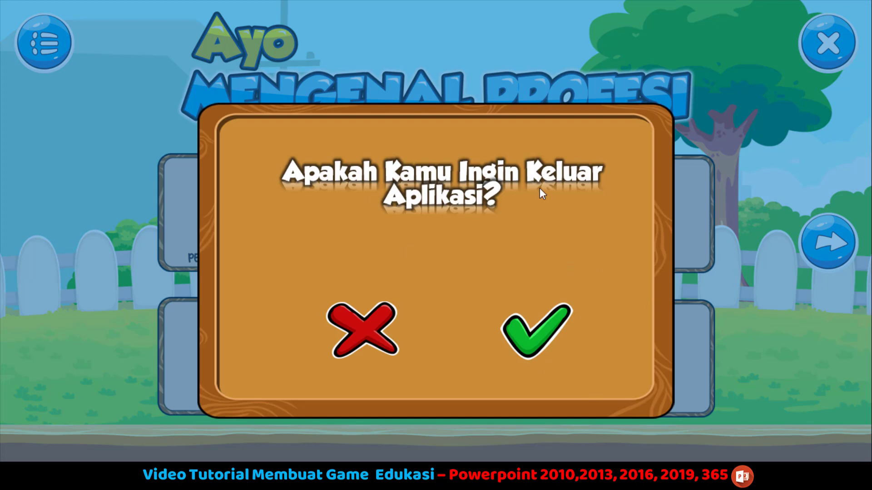